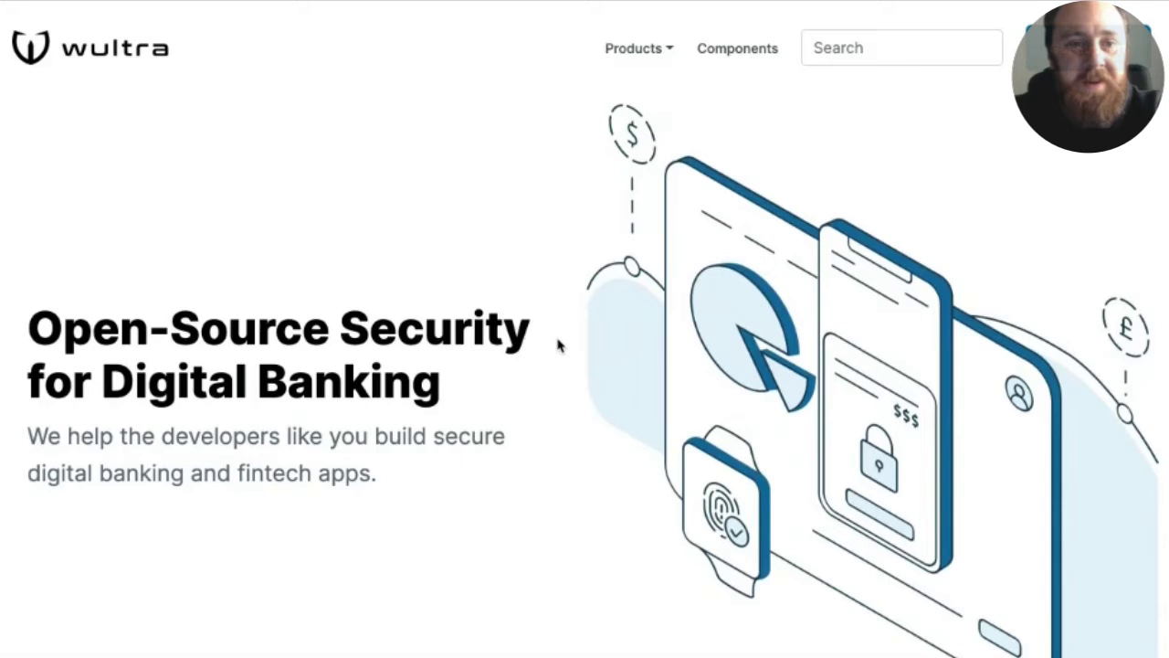
# Step: Scroll down the portal home page and open the Mobile Security Suite product page
pyautogui.scroll(-5, 559, 344)
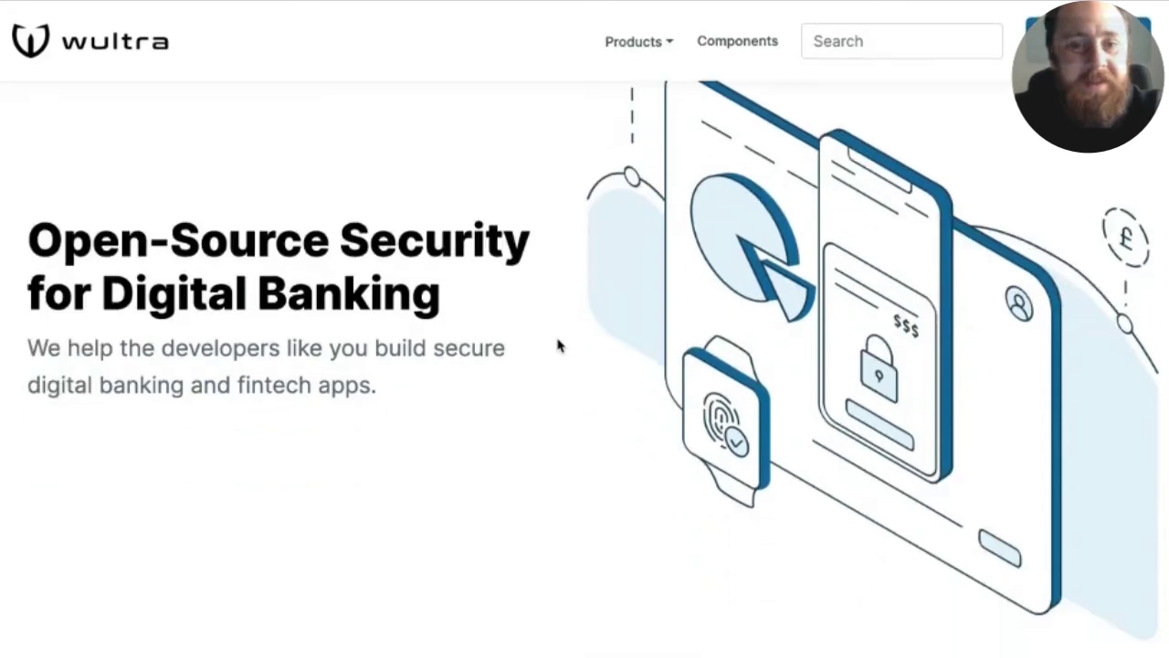
pyautogui.scroll(-3, 560, 345)
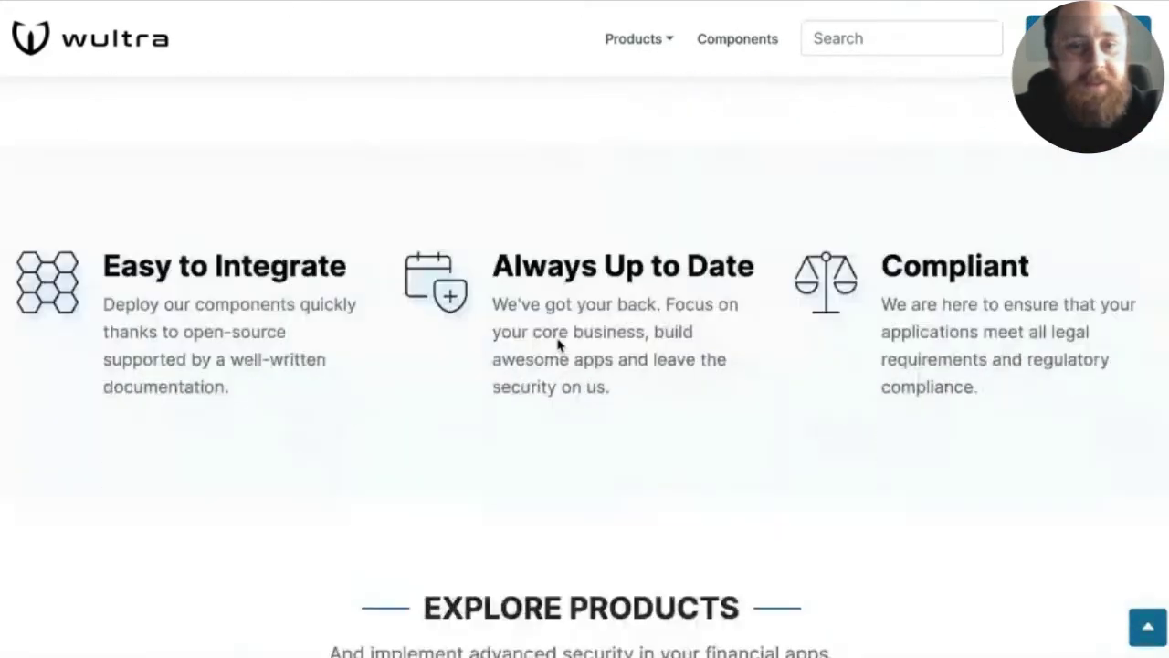
pyautogui.scroll(-2, 559, 344)
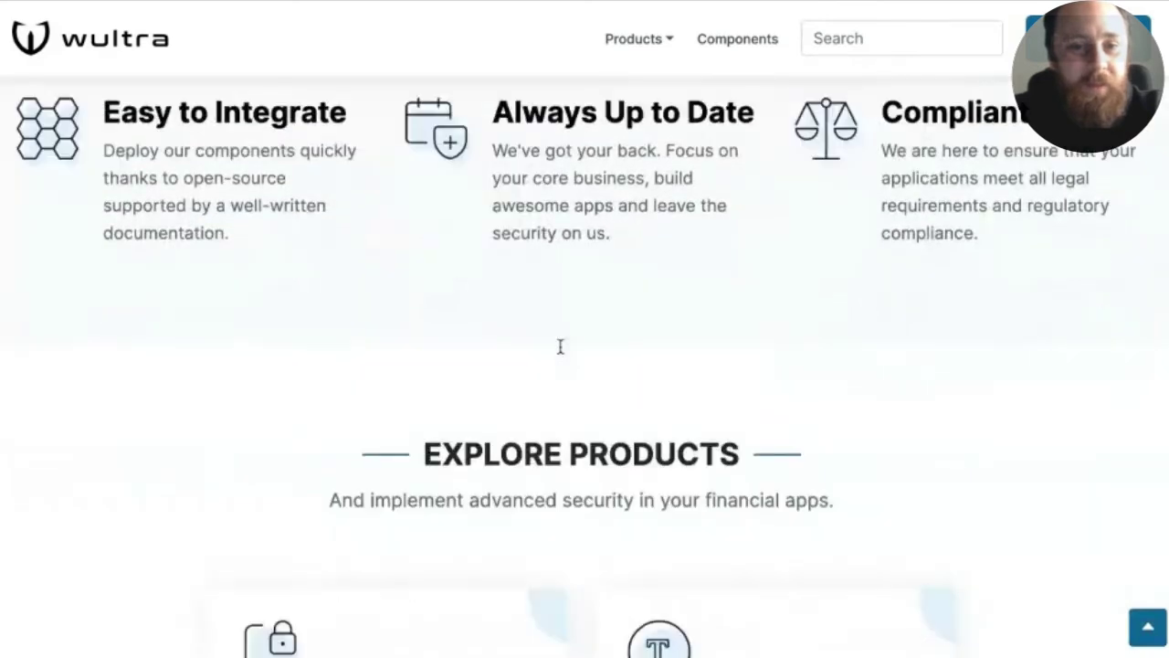
pyautogui.scroll(-4, 560, 344)
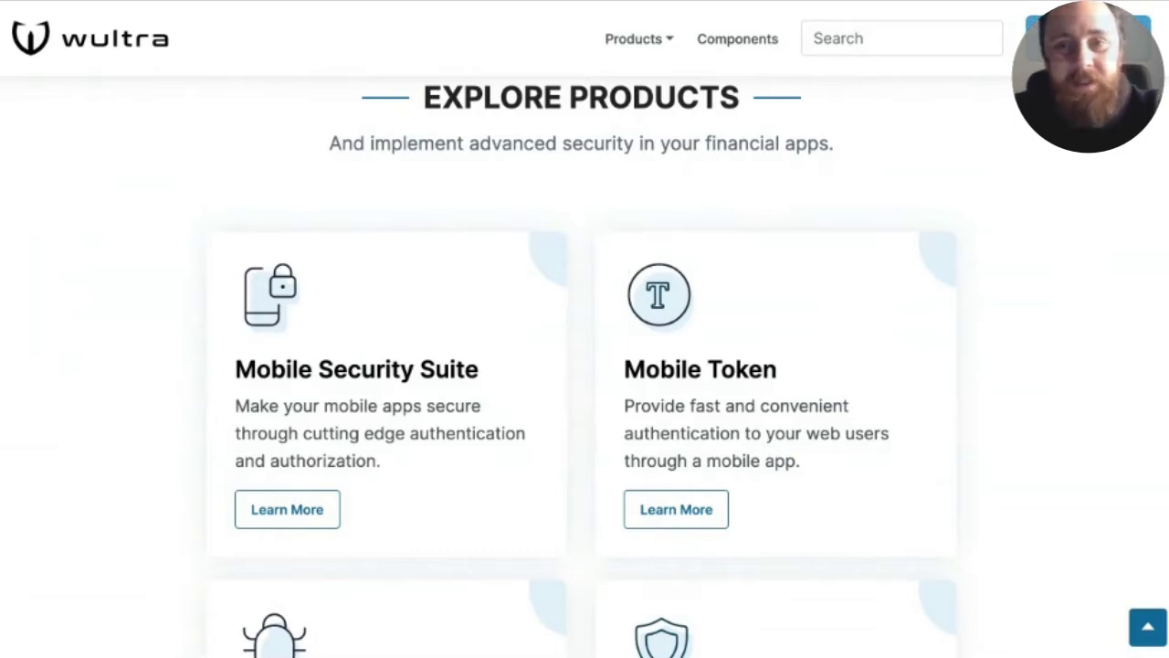
pyautogui.scroll(-10, 521, 444)
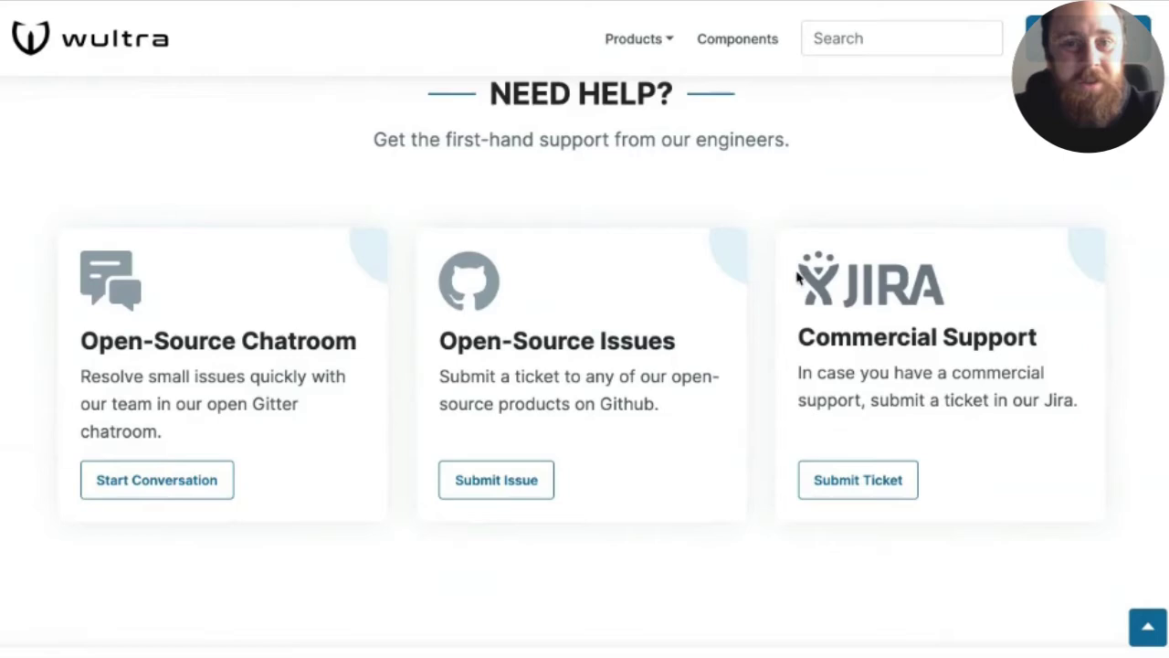
pyautogui.scroll(8, 772, 227)
pyautogui.scroll(5, 765, 230)
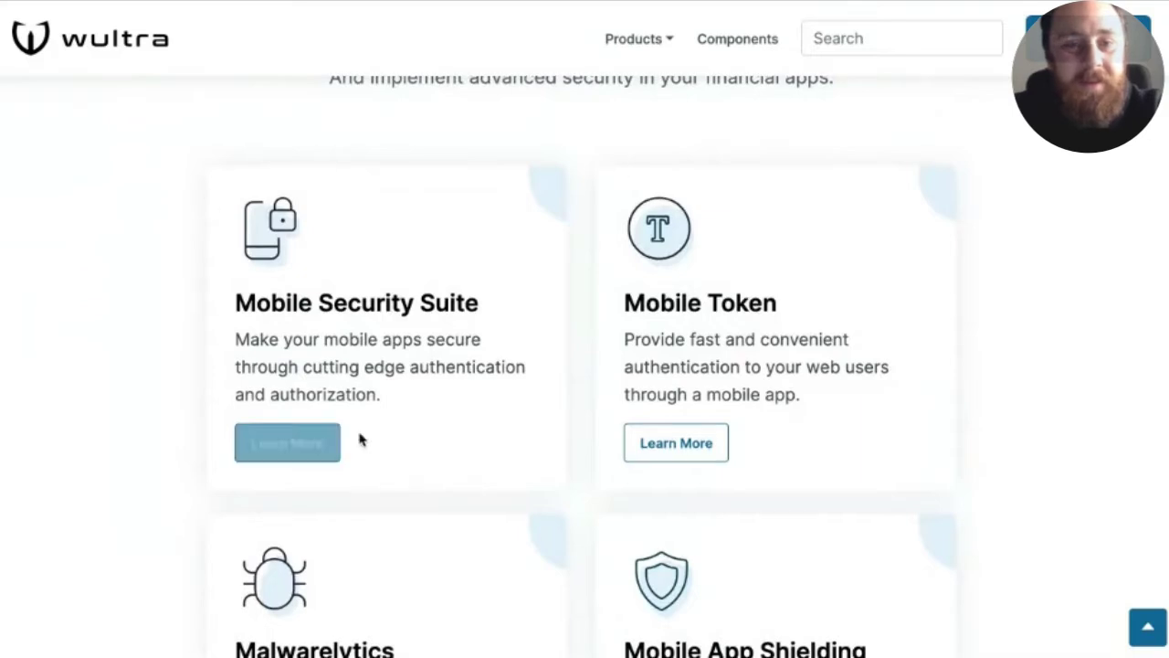
pyautogui.click(260, 439)
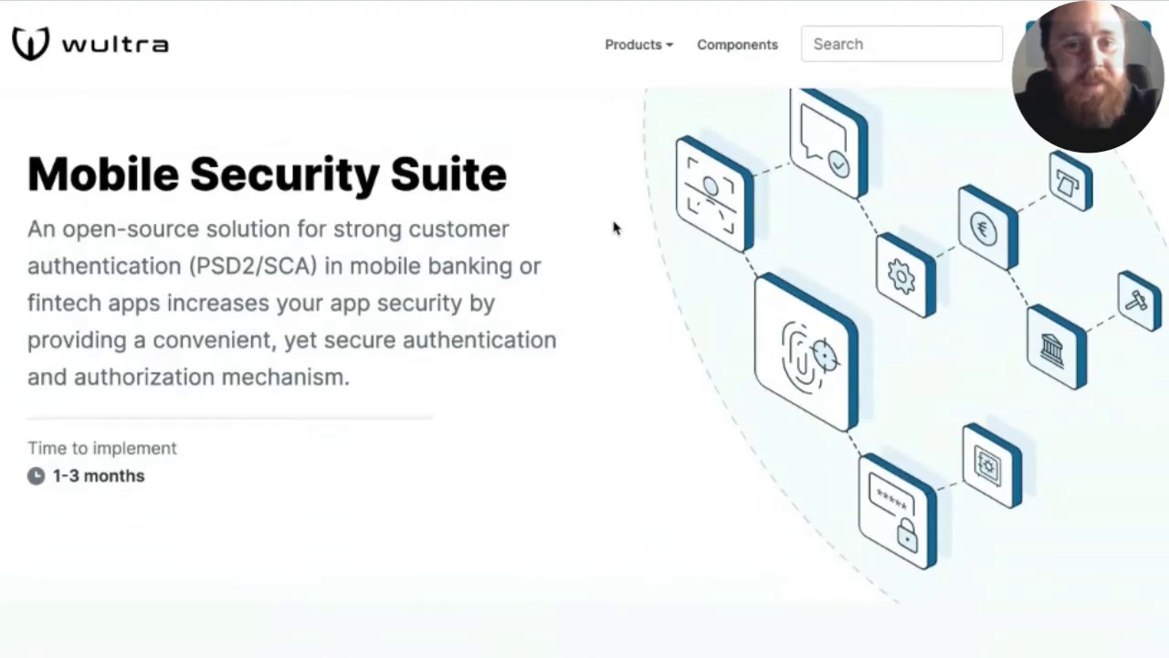
# Step: Browse the Mobile Security Suite tutorials and components
pyautogui.scroll(-5, 616, 228)
pyautogui.scroll(-4, 558, 94)
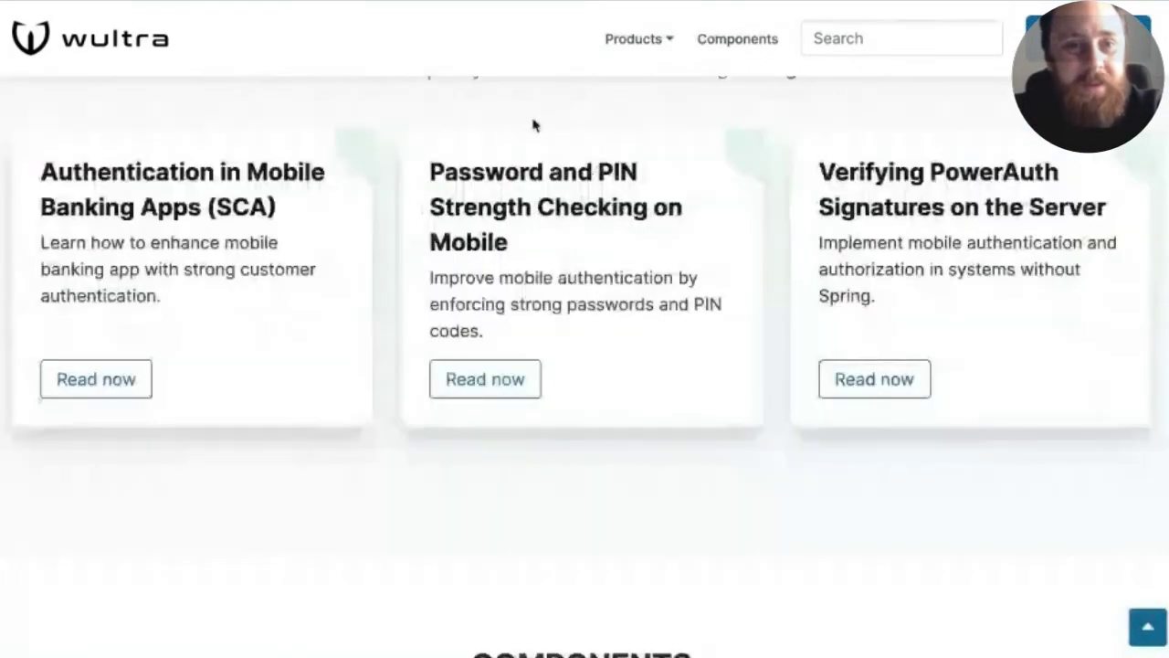
pyautogui.scroll(2, 532, 122)
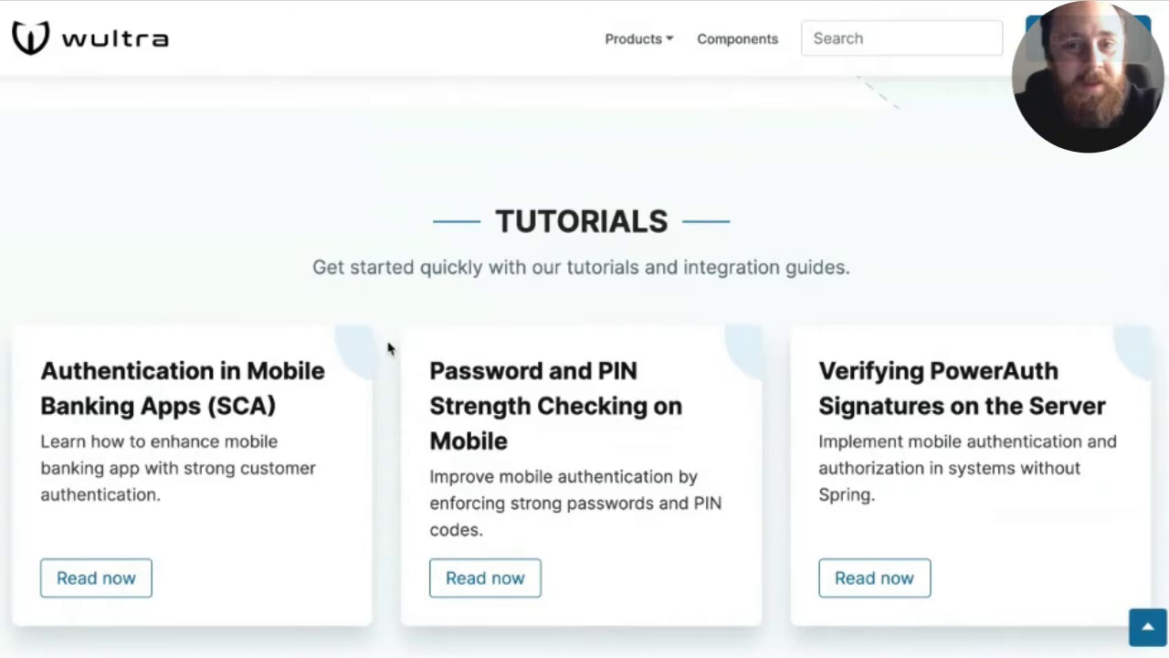
pyautogui.scroll(-1, 387, 347)
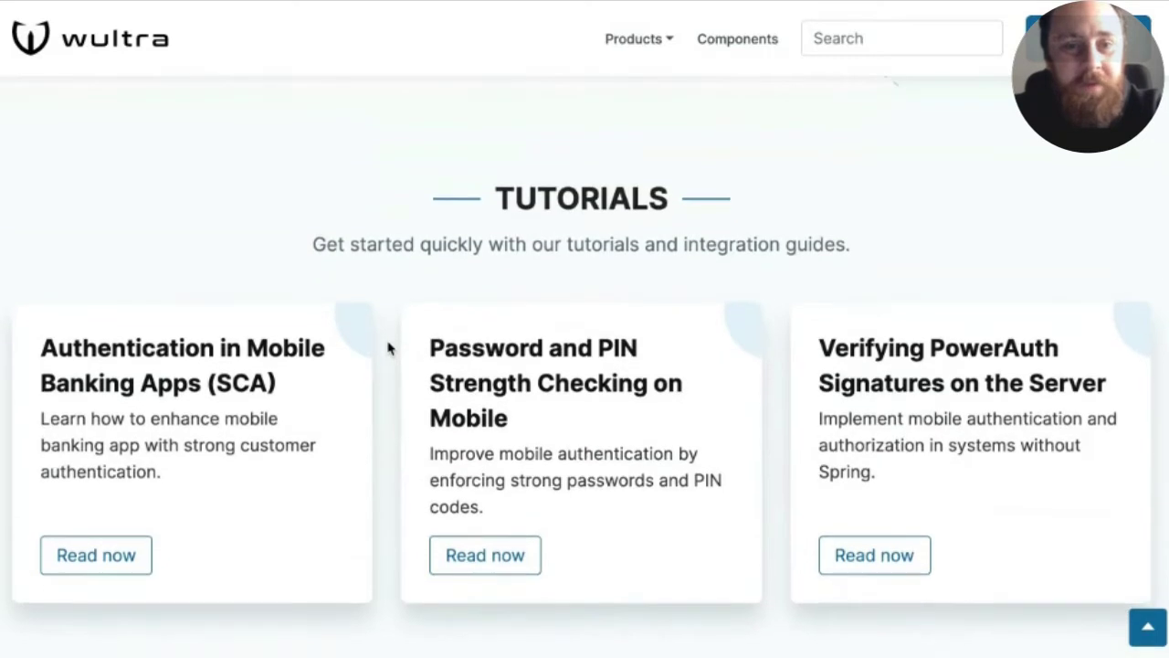
pyautogui.scroll(-10, 387, 347)
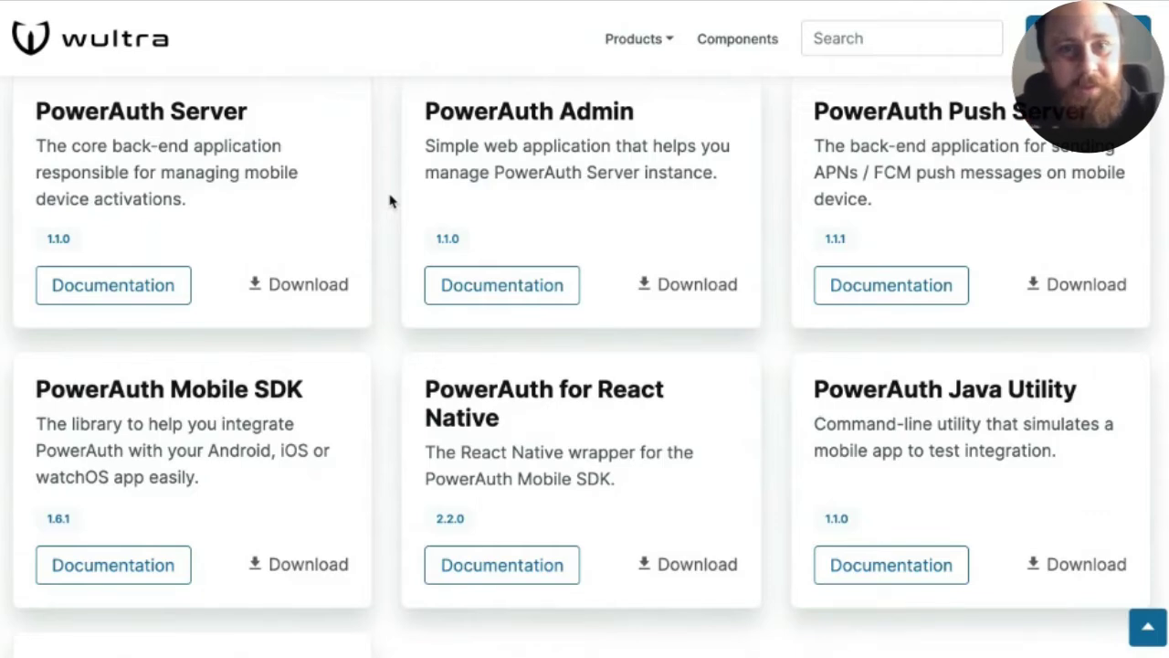
pyautogui.scroll(10, 390, 201)
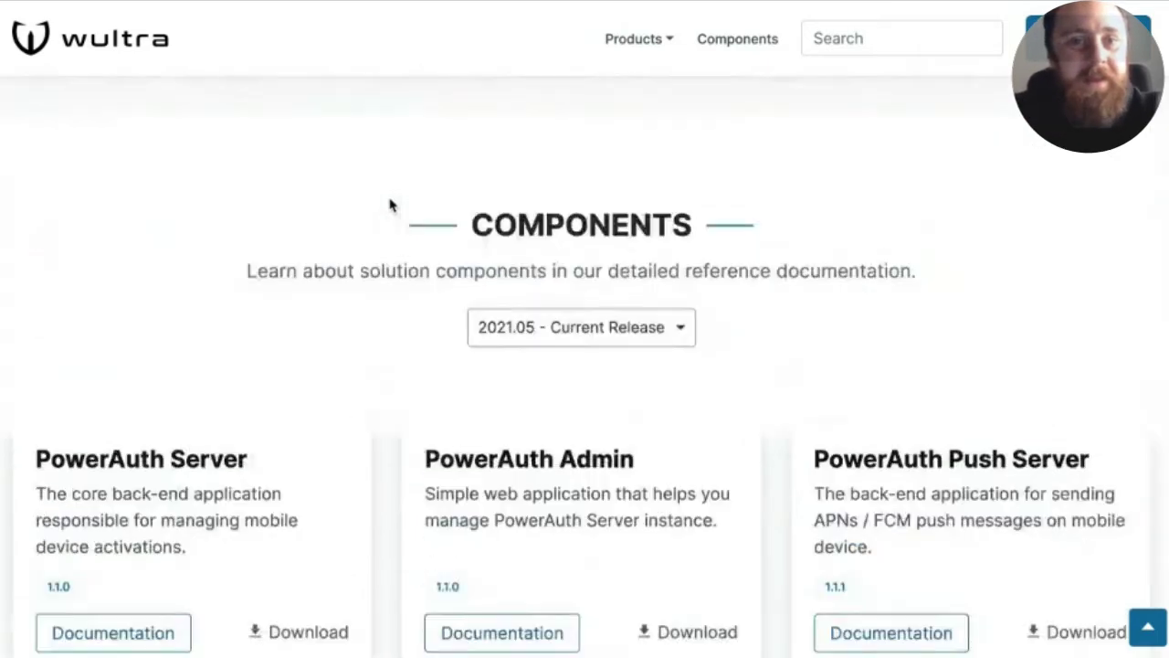
pyautogui.scroll(-1, 261, 301)
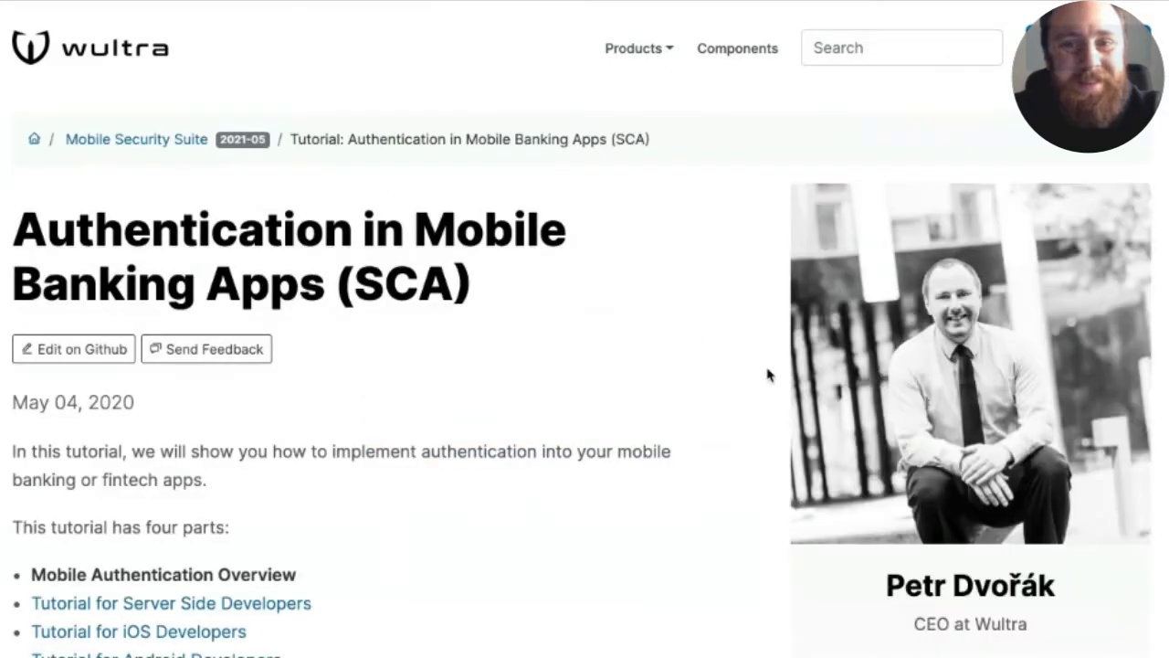
pyautogui.scroll(-1, 767, 374)
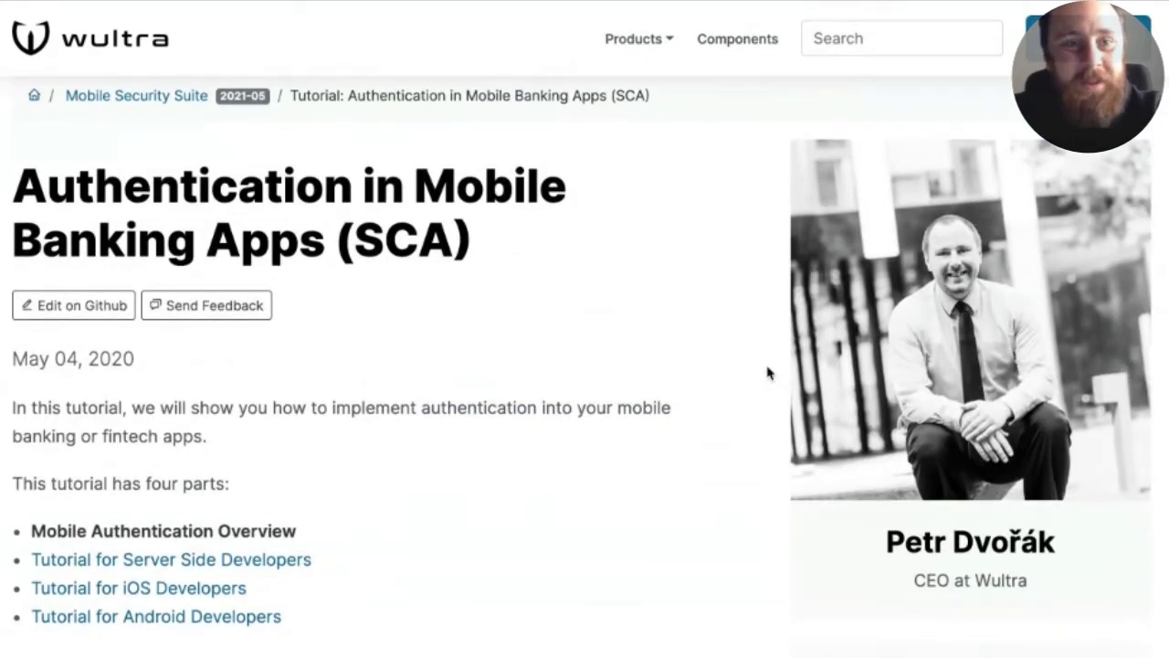
pyautogui.scroll(-1, 812, 238)
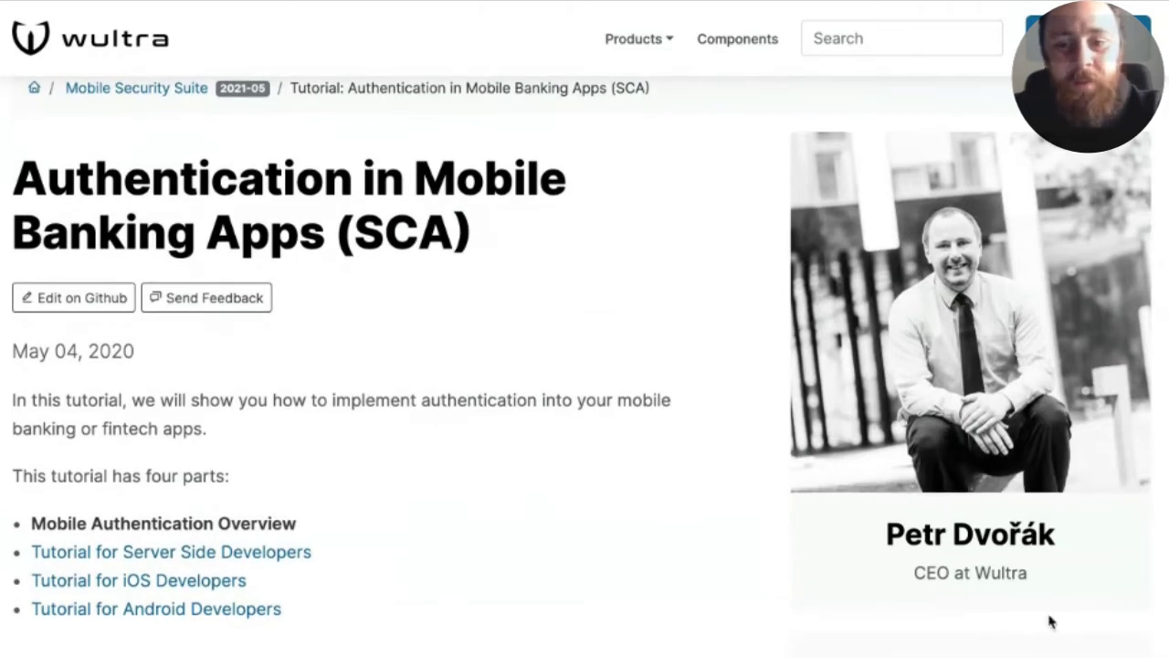
pyautogui.moveTo(1130, 266)
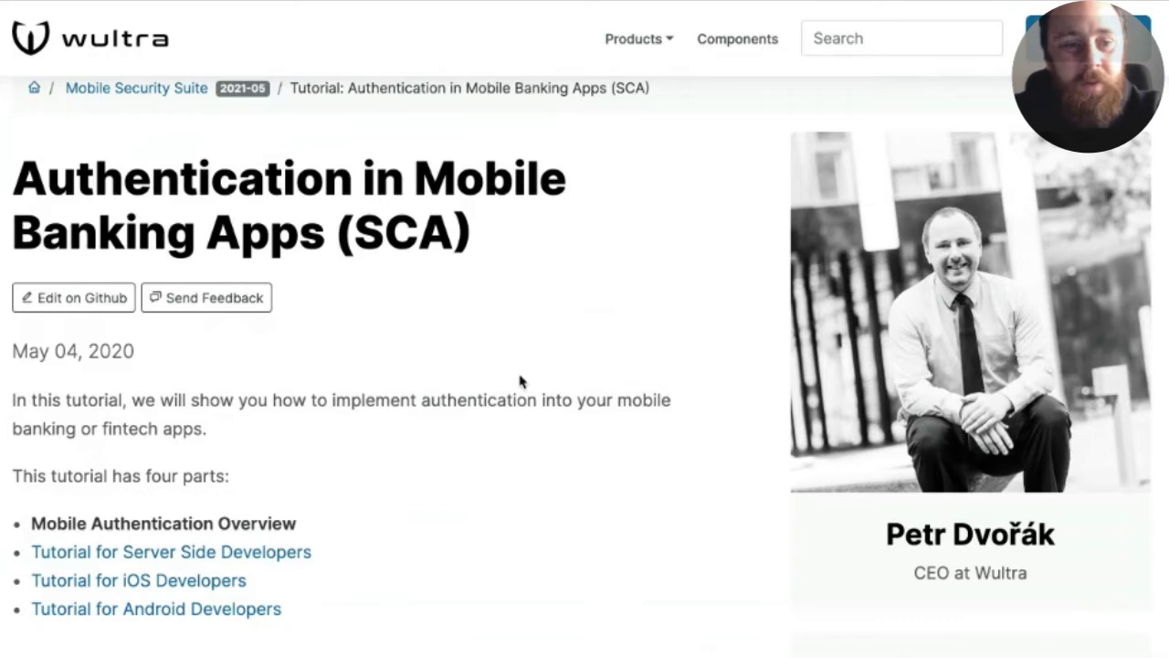
pyautogui.scroll(-1, 594, 448)
pyautogui.scroll(-9, 595, 448)
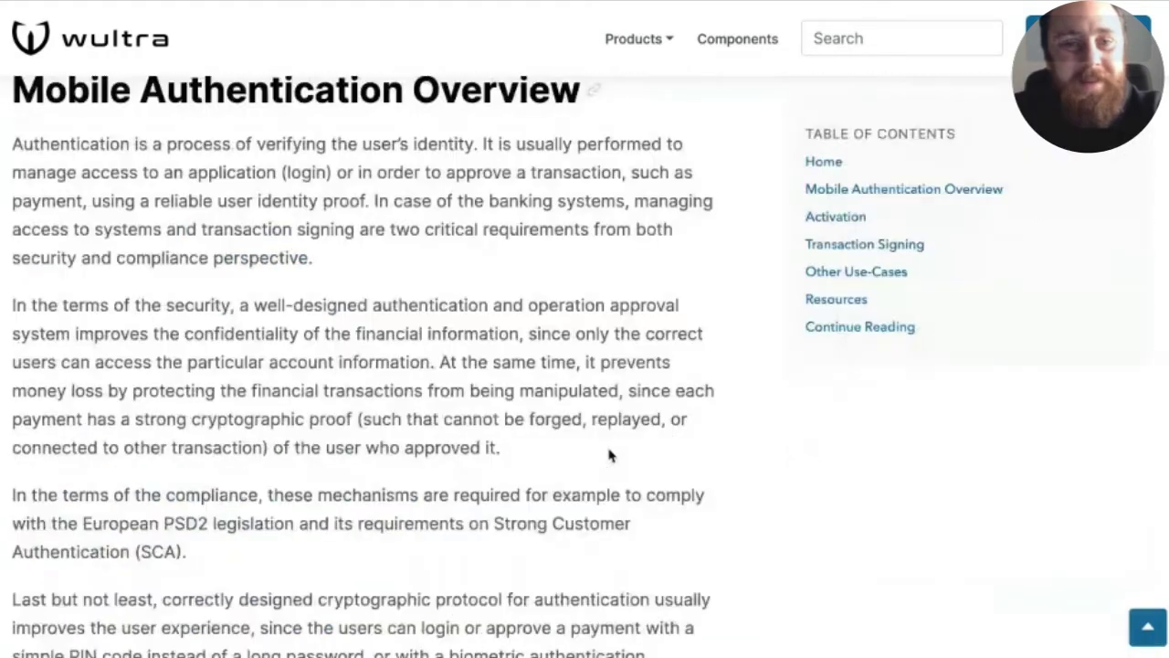
pyautogui.scroll(-11, 610, 454)
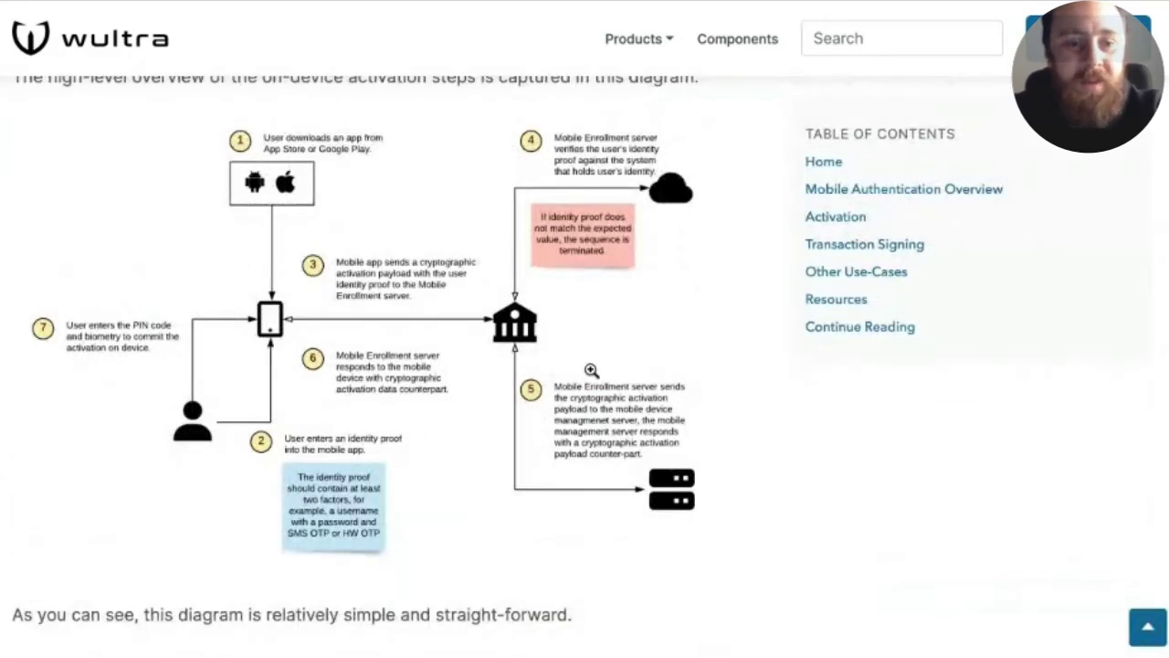
pyautogui.scroll(-2, 593, 370)
pyautogui.scroll(-10, 593, 369)
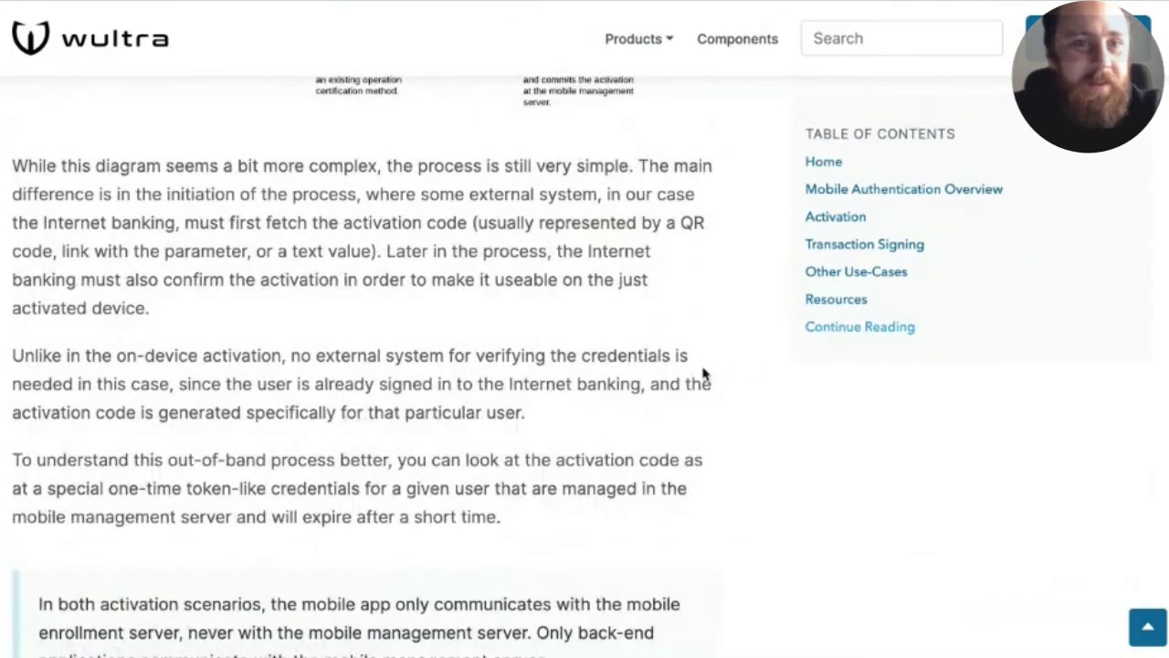
pyautogui.scroll(-10, 700, 373)
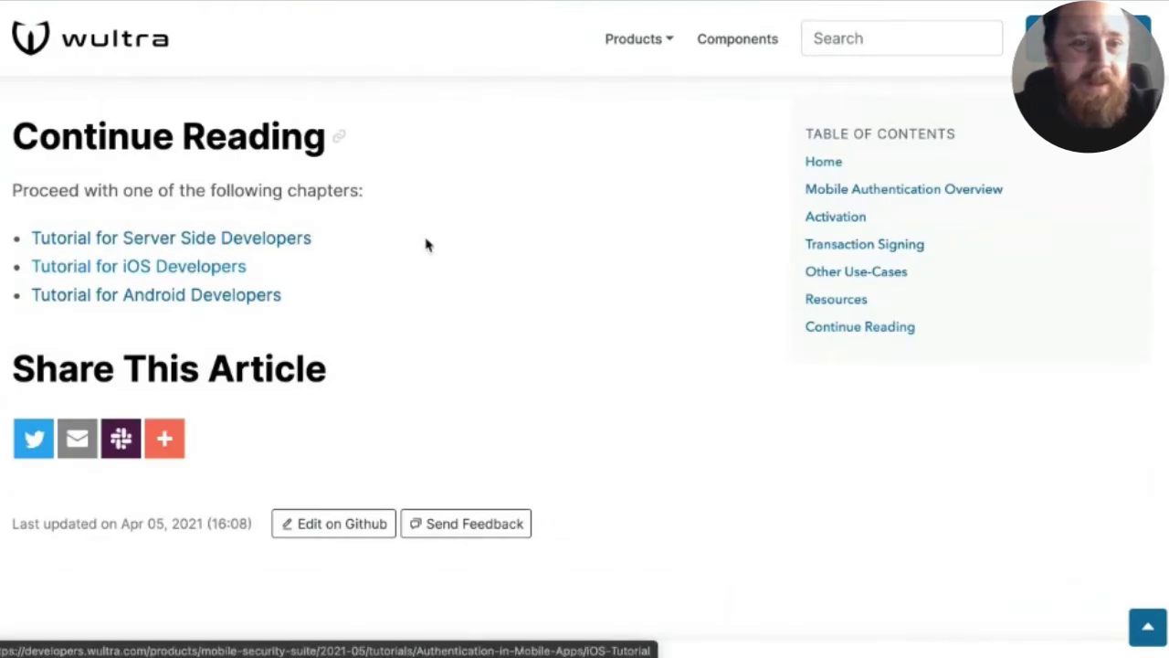
pyautogui.scroll(2, 429, 242)
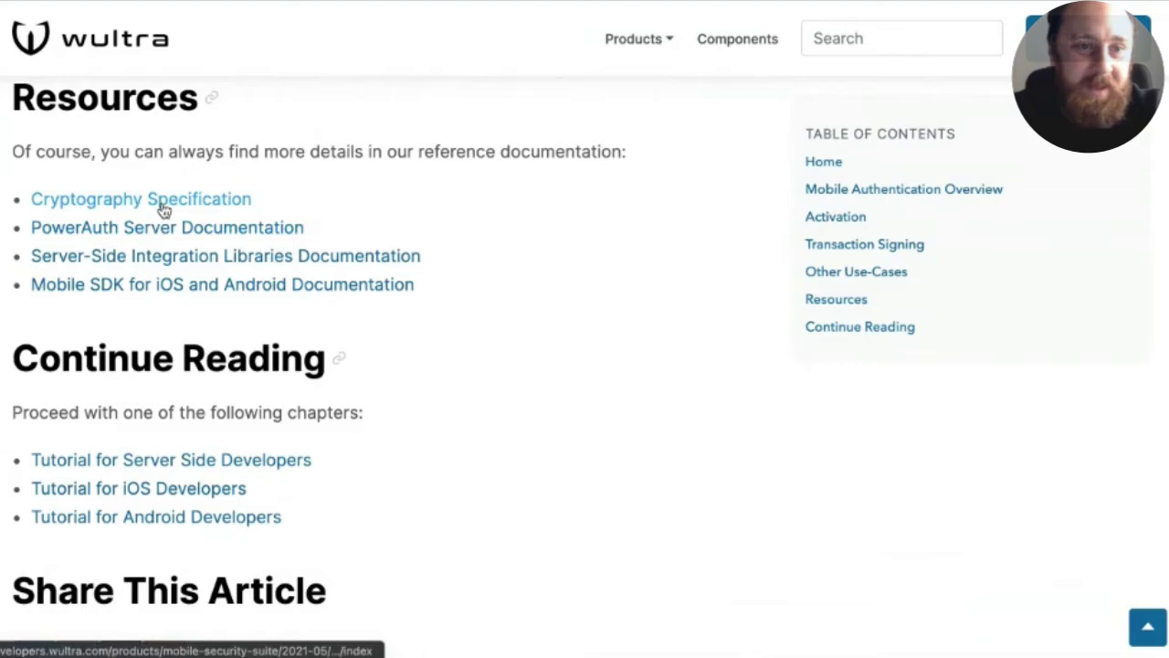
# Step: Open the Mobile SDK for iOS and Android documentation and scroll to its Installation chapter
pyautogui.click(162, 291)
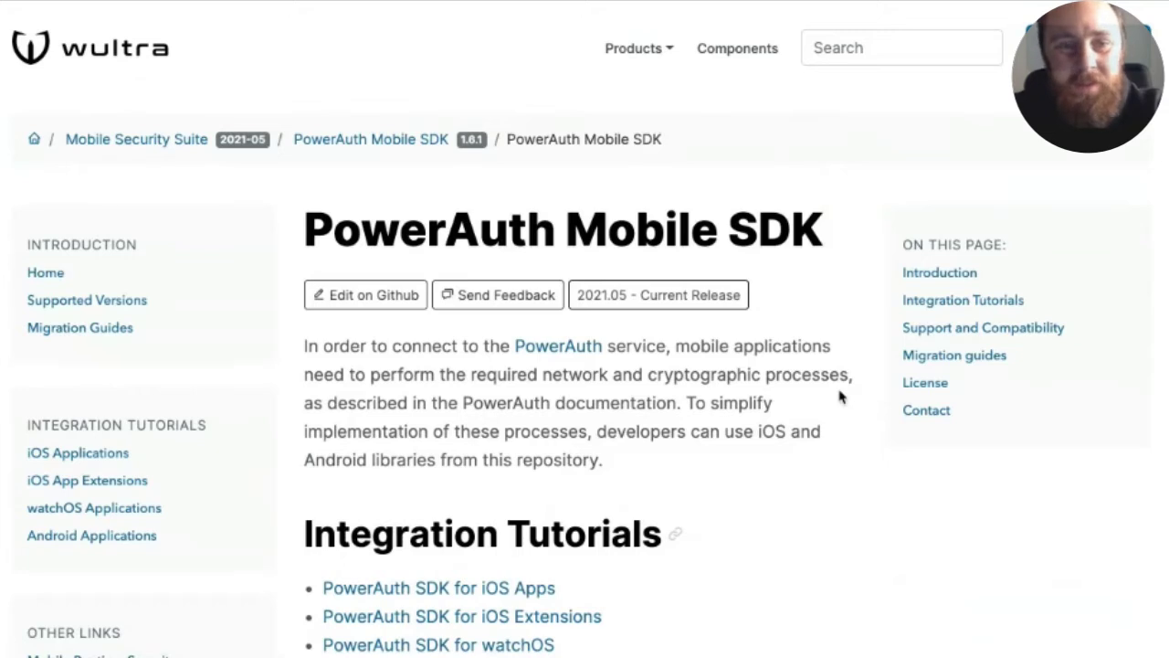
pyautogui.scroll(-1, 847, 423)
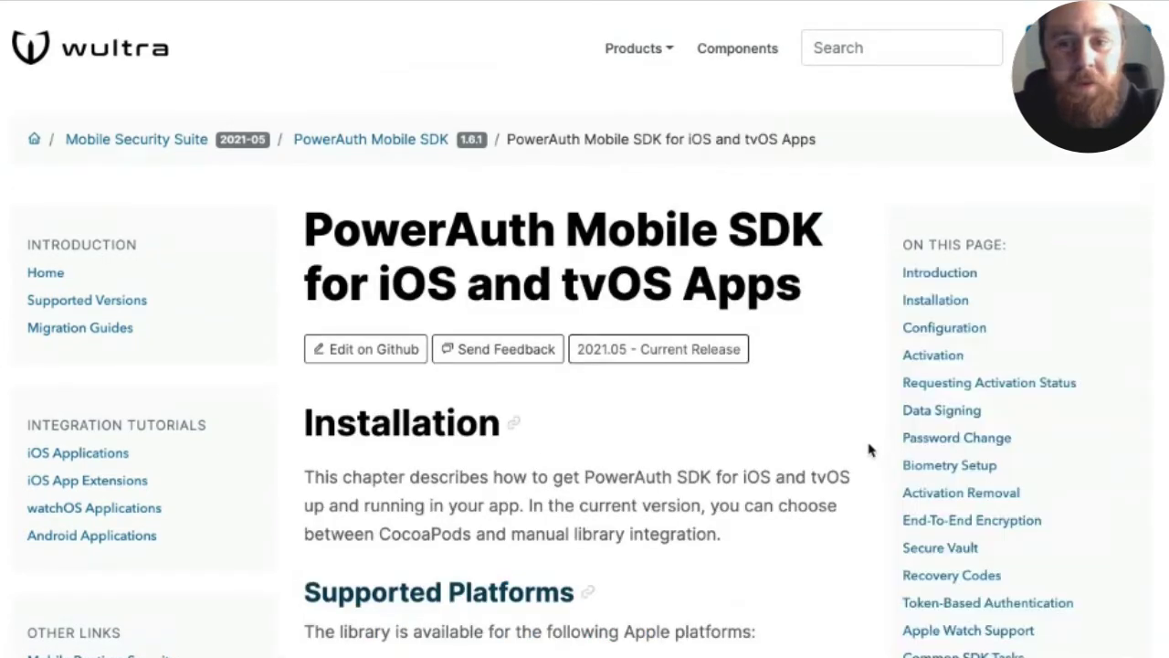
pyautogui.scroll(-3, 868, 446)
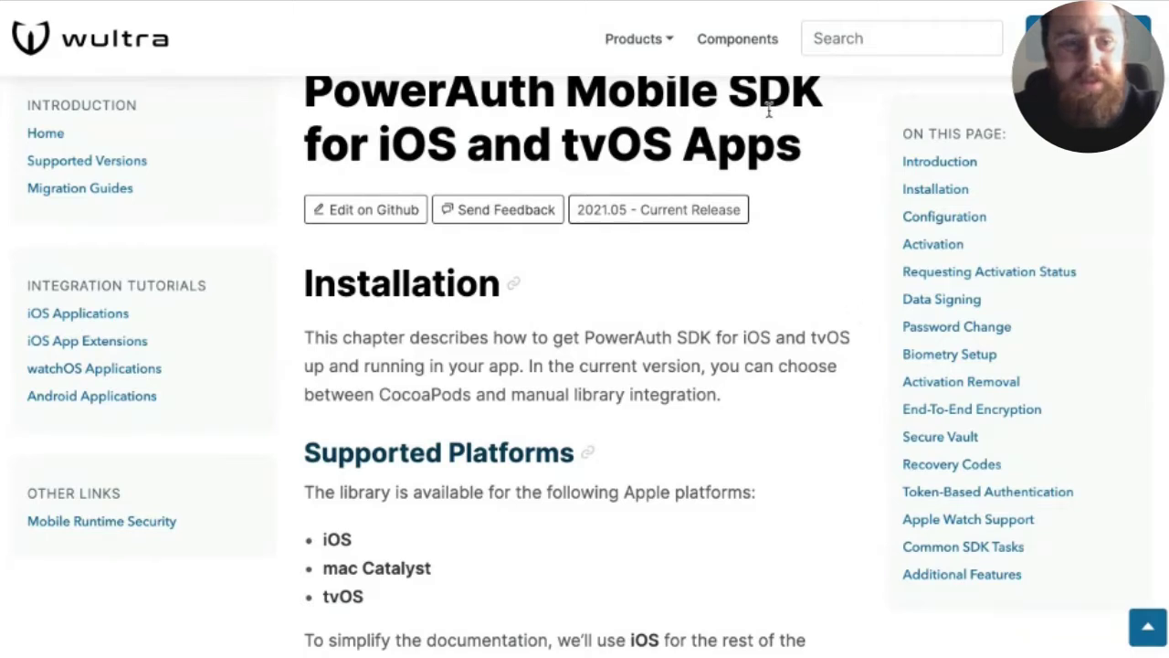
# Step: Go to Components and scroll to the PowerAuth Cloud, Server, Admin and Push Server cards
pyautogui.click(759, 52)
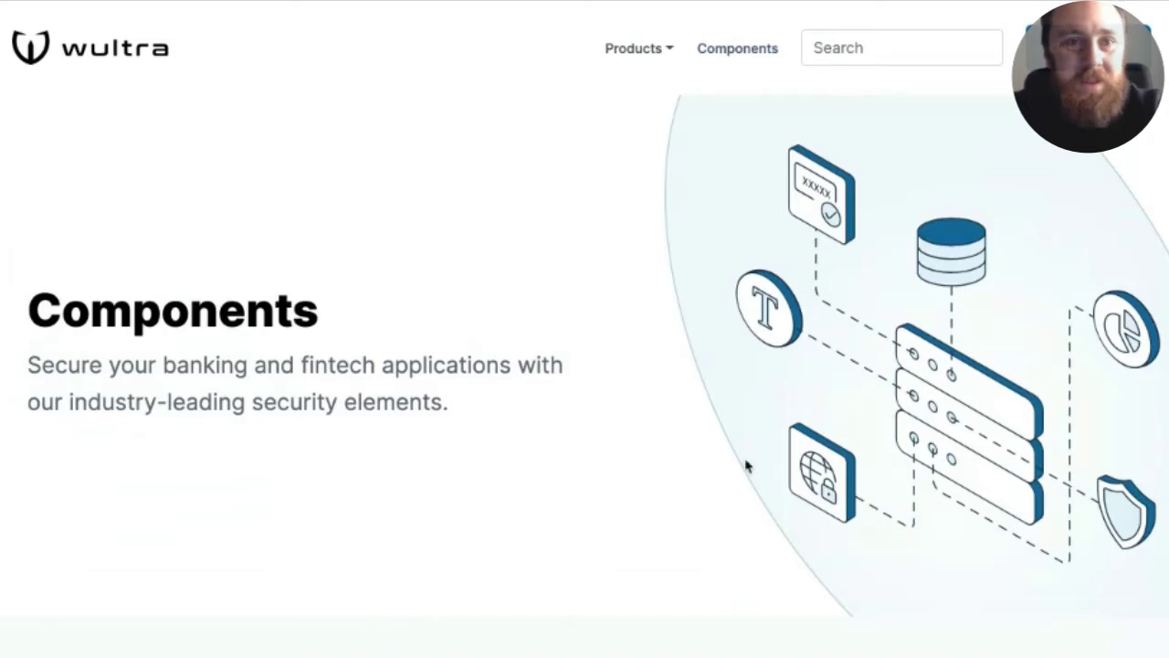
pyautogui.scroll(-1, 763, 469)
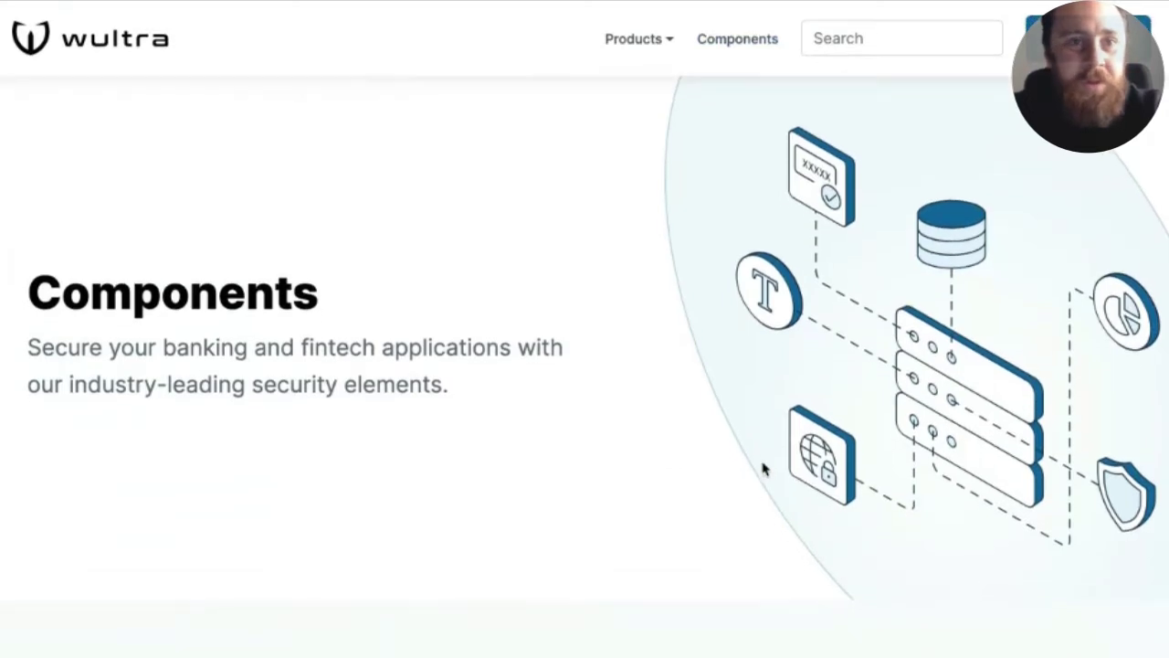
pyautogui.scroll(-3, 767, 473)
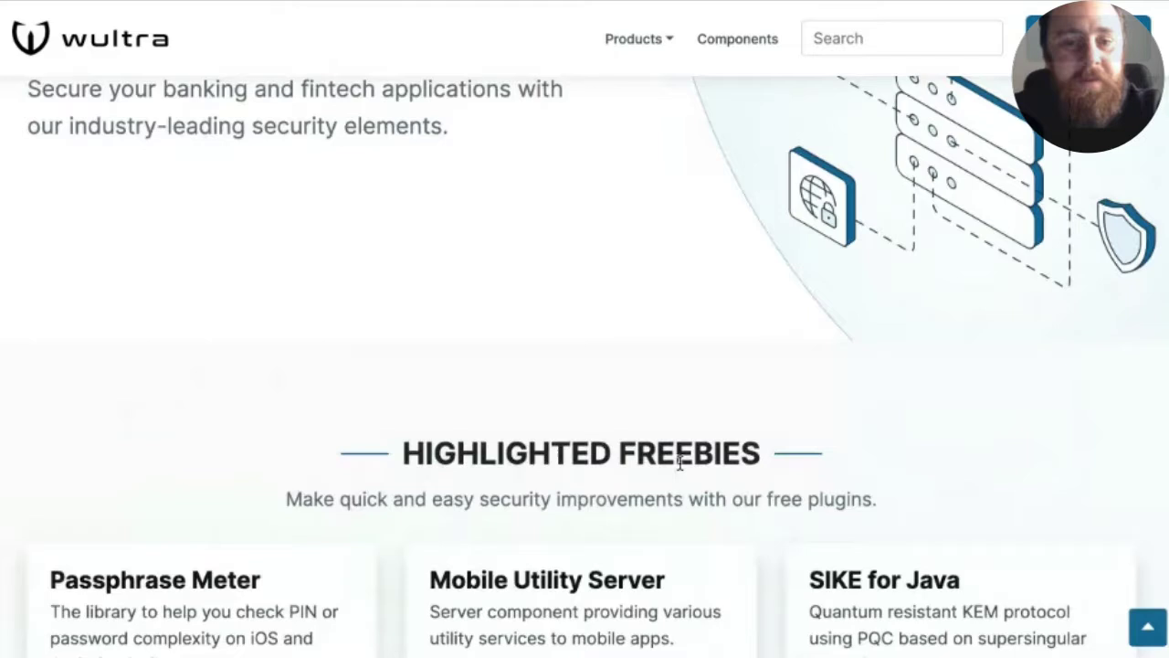
pyautogui.scroll(-7, 679, 463)
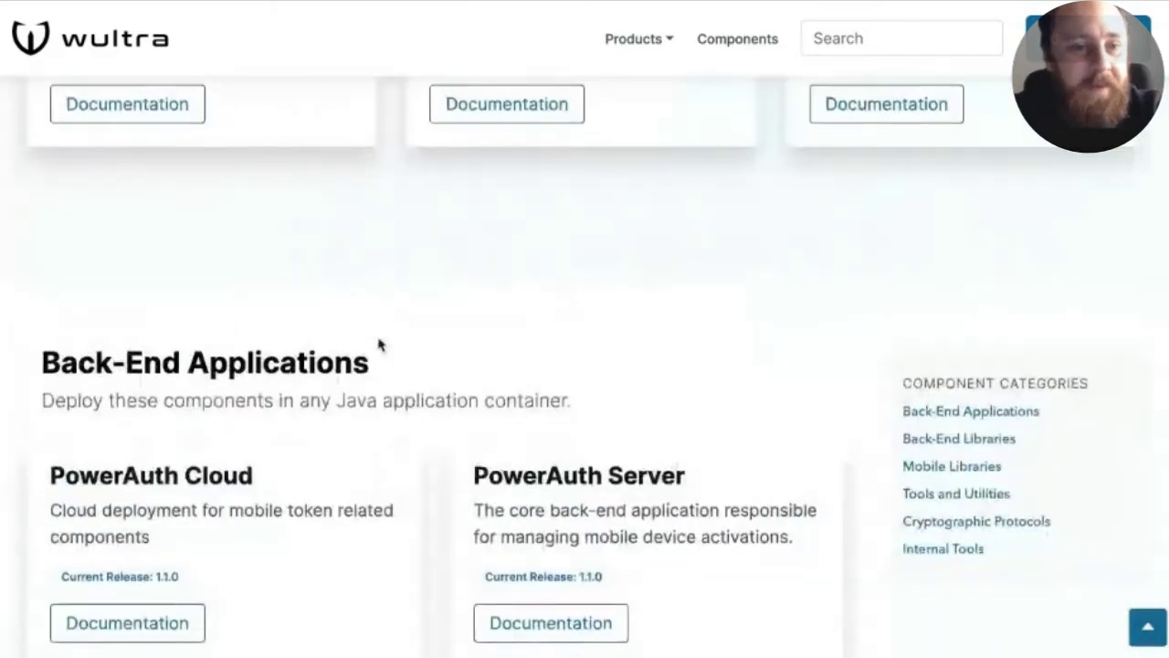
pyautogui.scroll(-2, 399, 369)
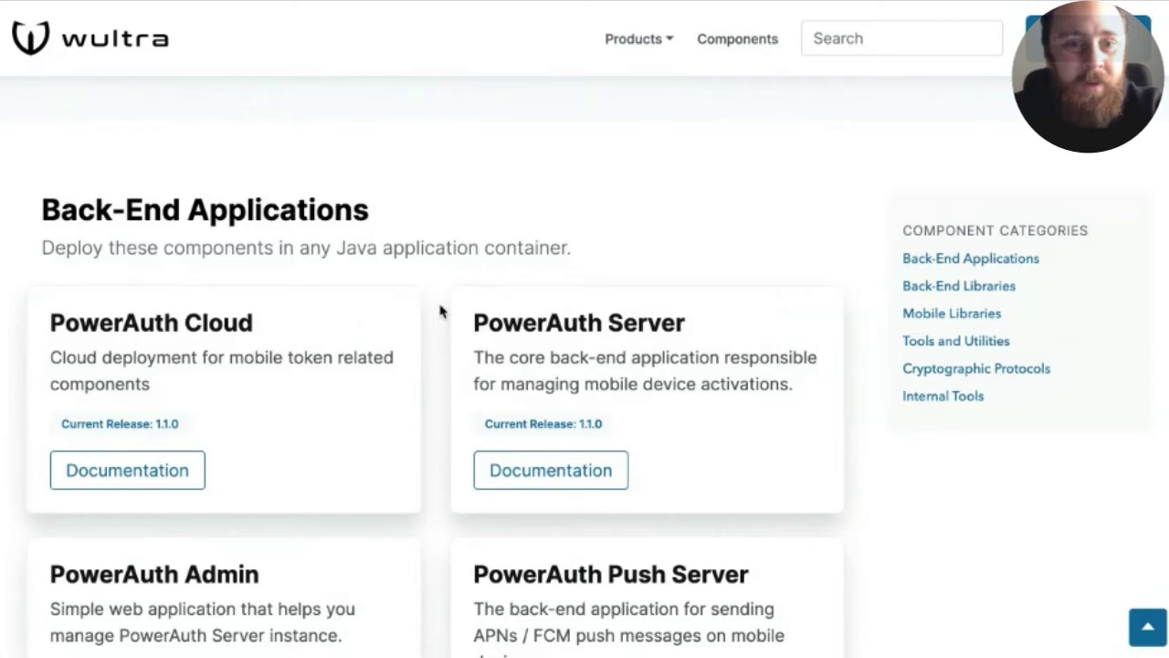
pyautogui.scroll(-2, 446, 305)
pyautogui.scroll(-1, 449, 302)
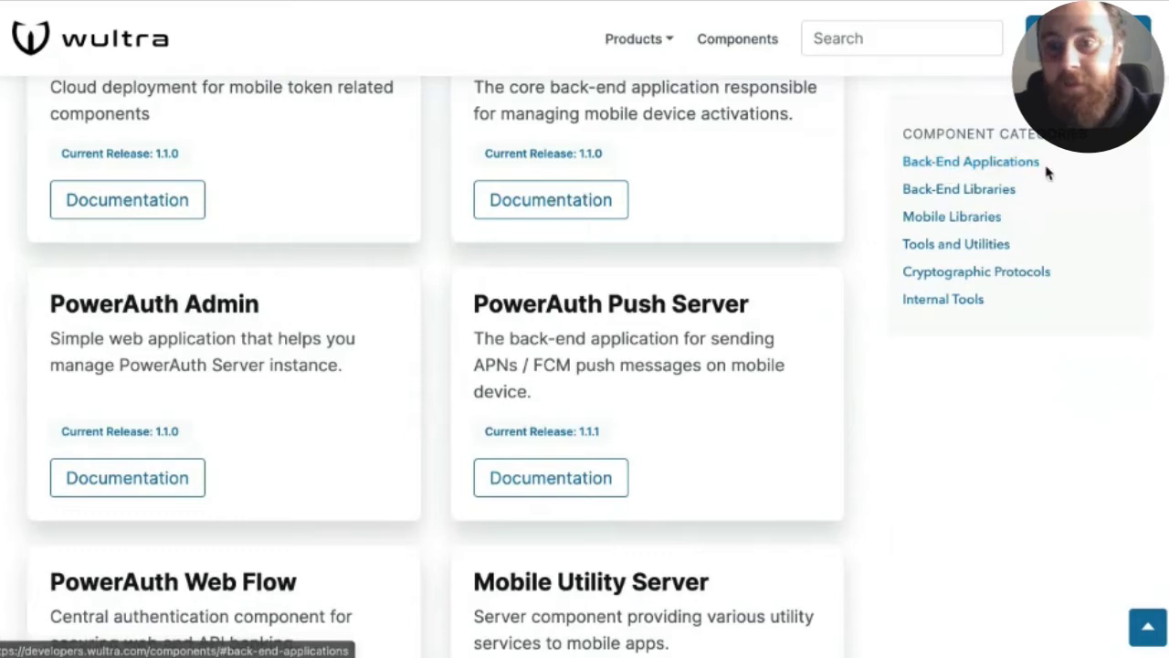
# Step: Open the PowerAuth Cloud documentation and its Simple API reference
pyautogui.click(81, 212)
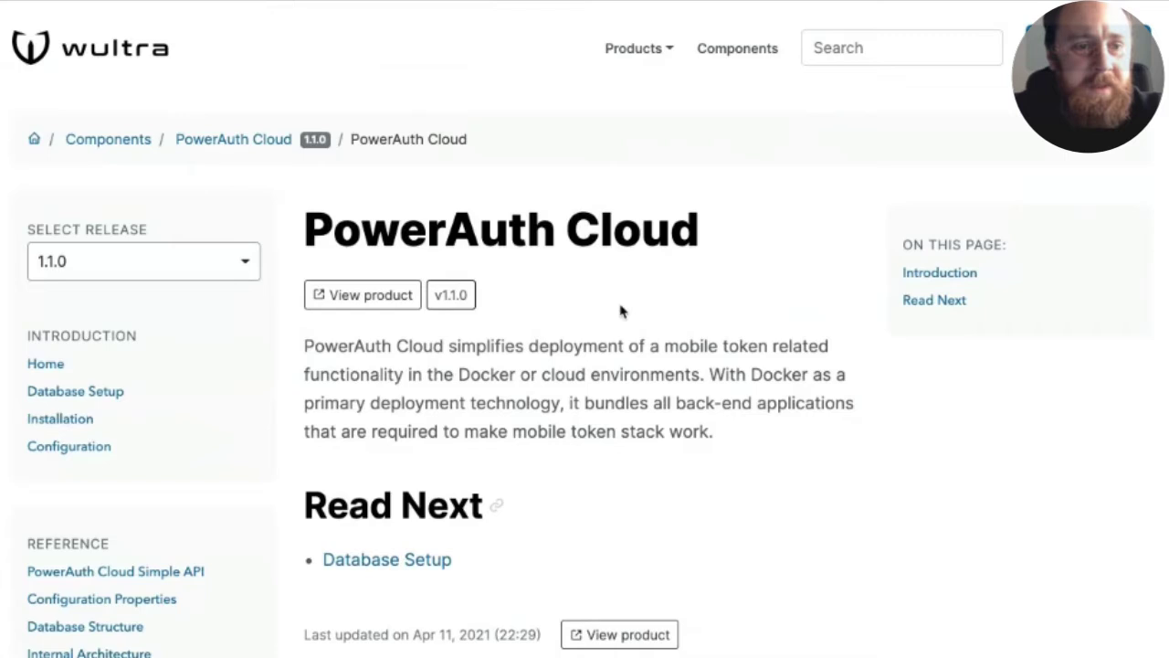
pyautogui.scroll(-1, 619, 304)
pyautogui.scroll(-2, 619, 304)
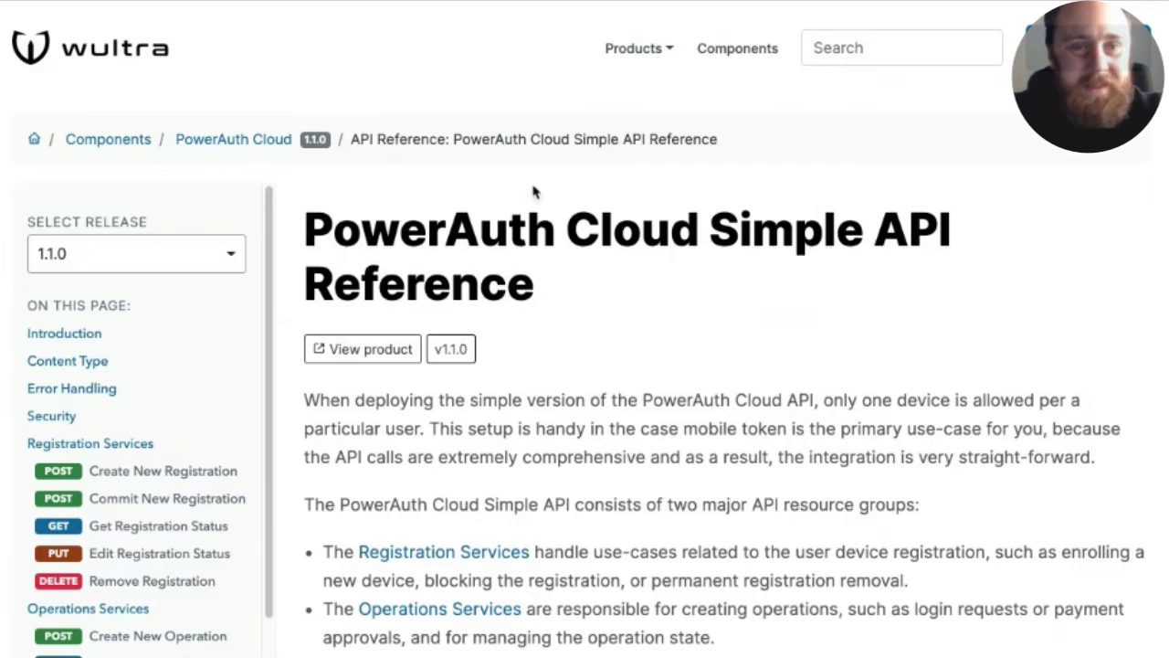
pyautogui.scroll(-1, 338, 446)
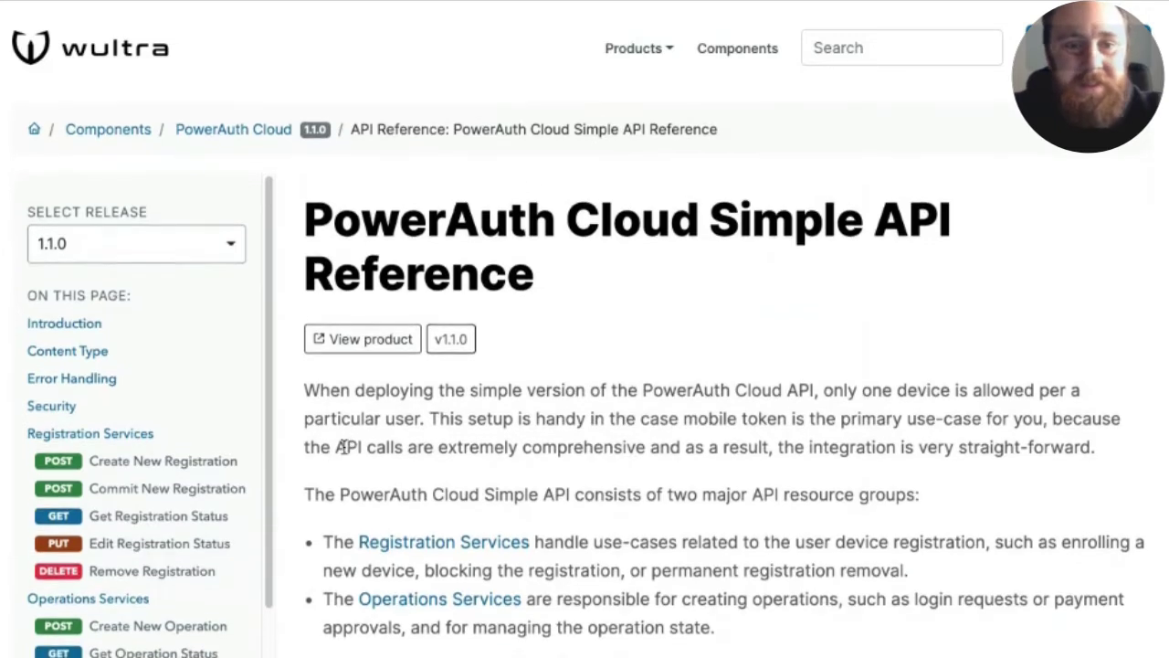
# Step: Jump to Create New Registration, show its 400 response example, then return to the top
pyautogui.click(155, 460)
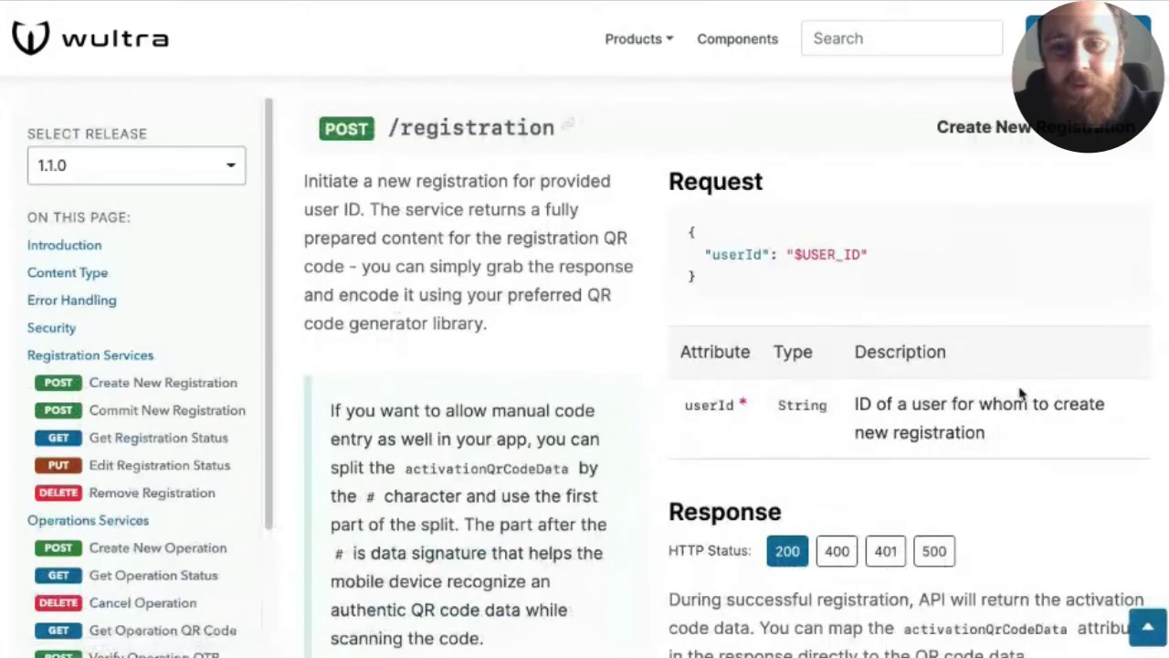
pyautogui.scroll(-1, 1020, 387)
pyautogui.click(836, 441)
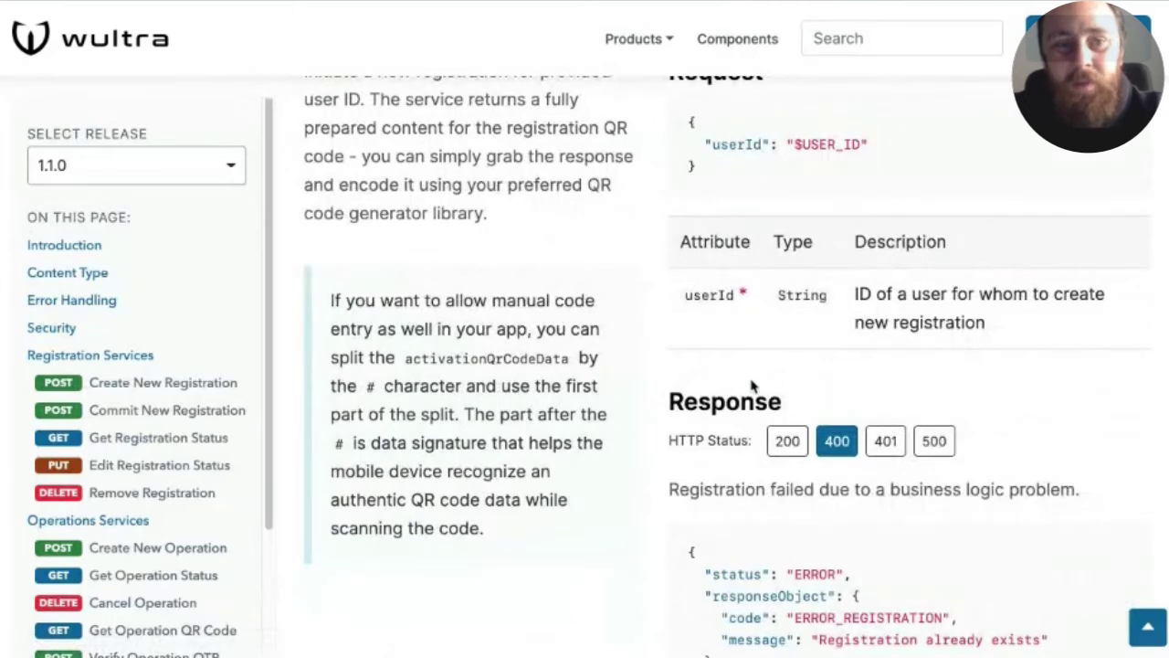
pyautogui.scroll(10, 651, 345)
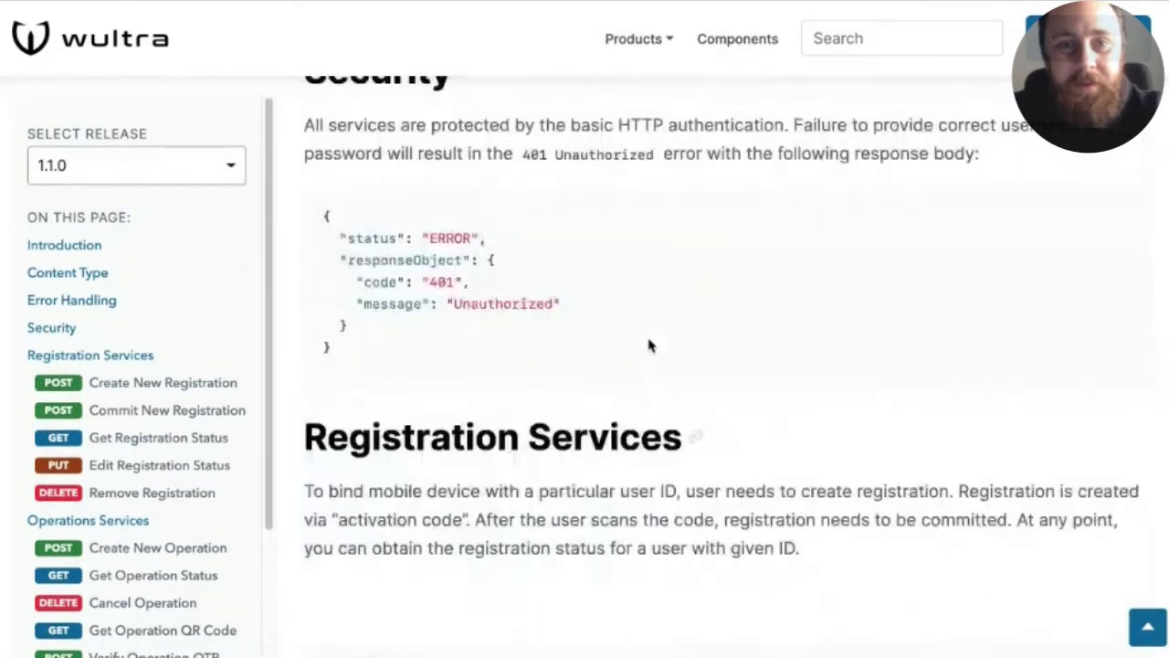
pyautogui.scroll(8, 418, 244)
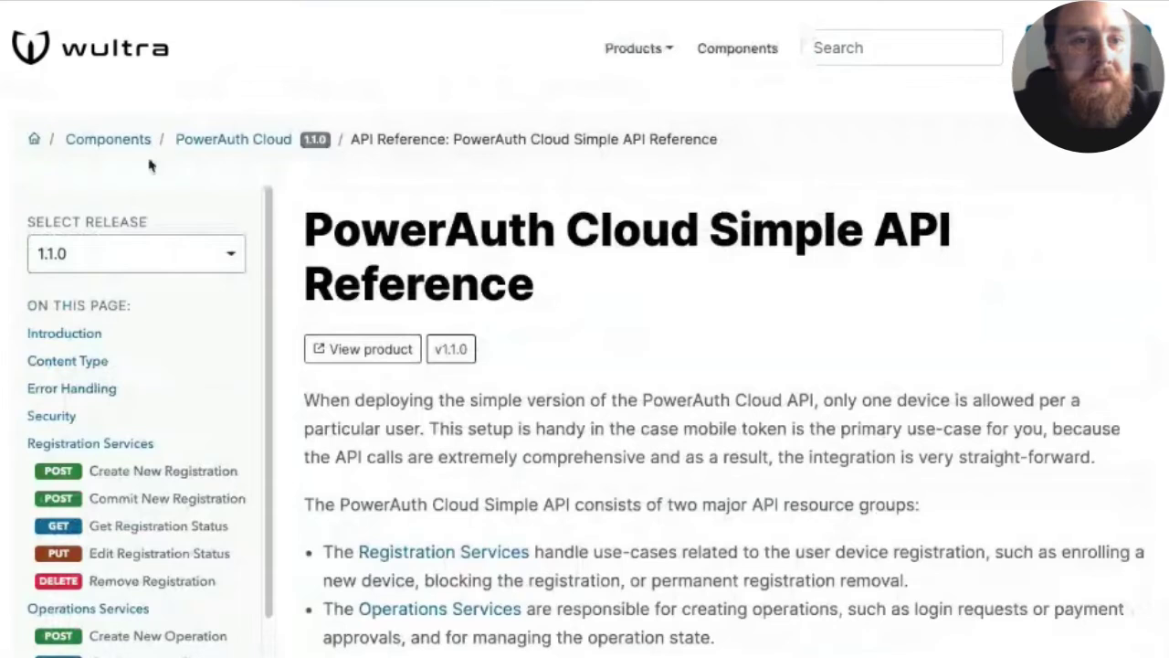
# Step: Return to the PowerAuth Cloud overview and view the es_operation_template table in Database Structure
pyautogui.click(233, 142)
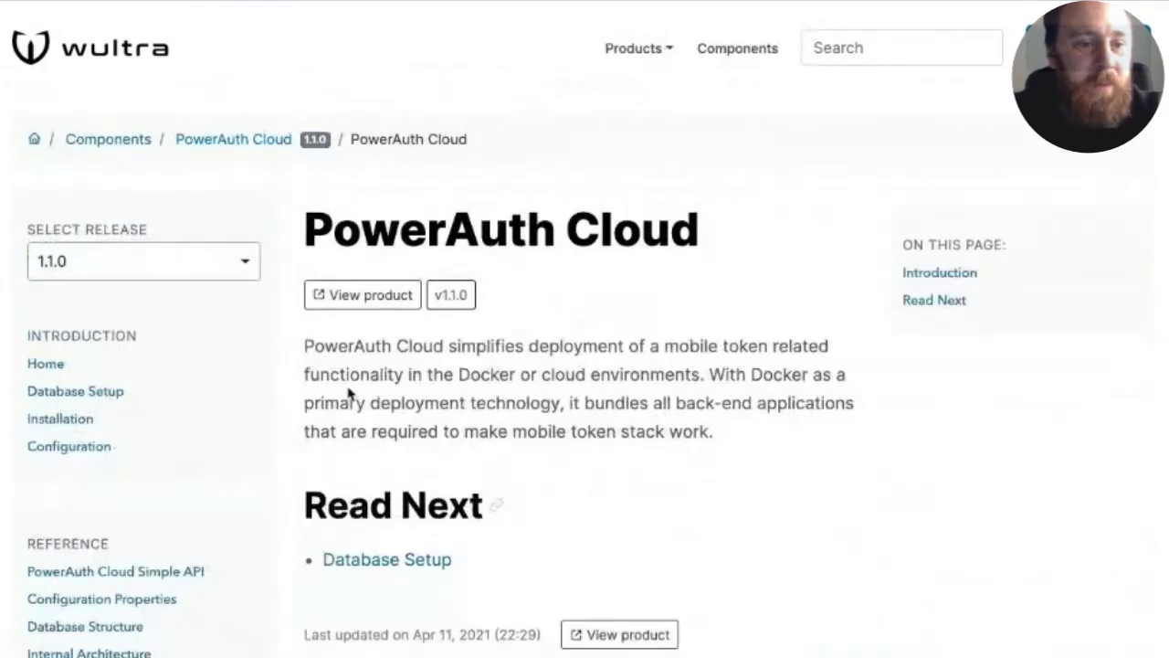
pyautogui.scroll(-1, 457, 392)
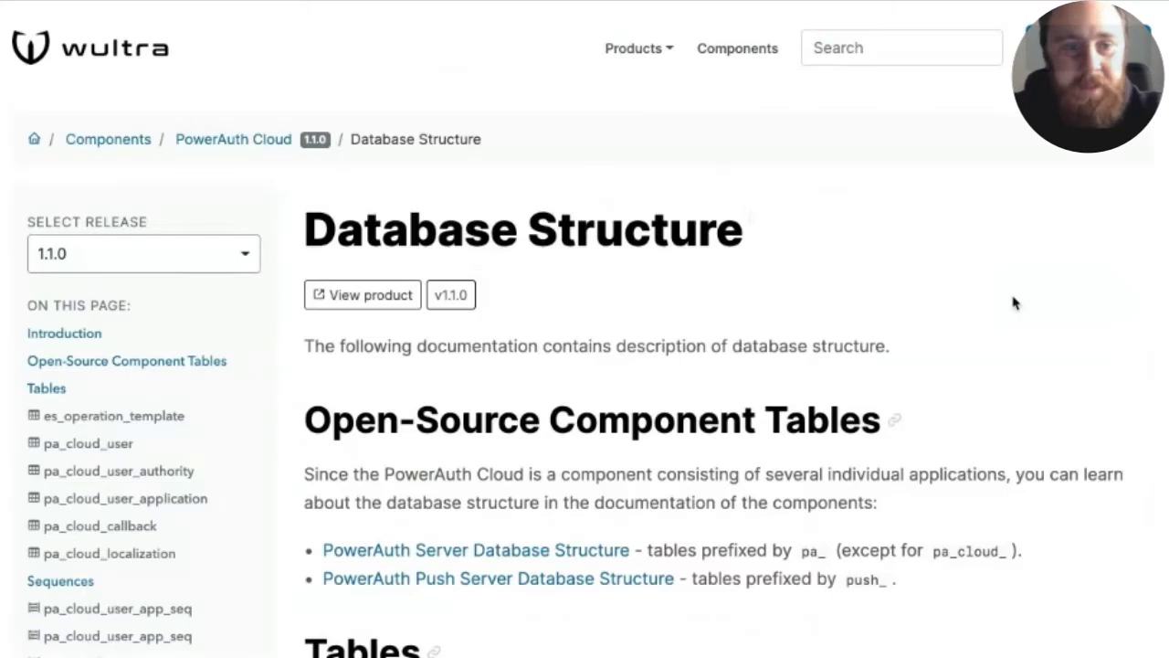
pyautogui.scroll(-4, 921, 316)
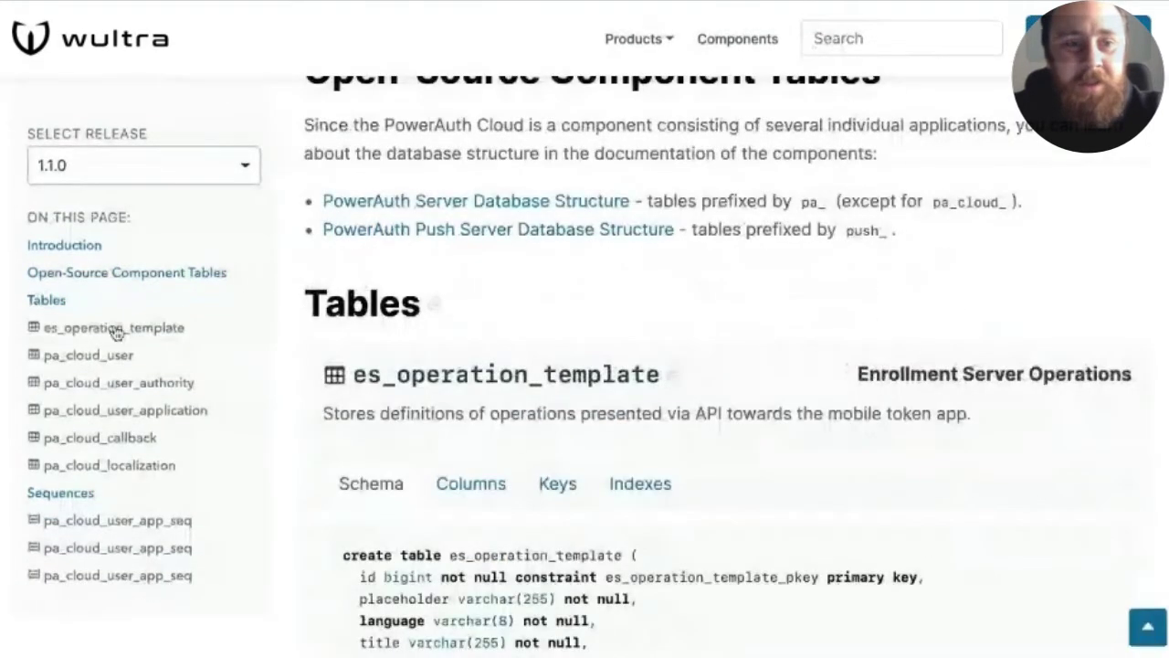
pyautogui.click(146, 327)
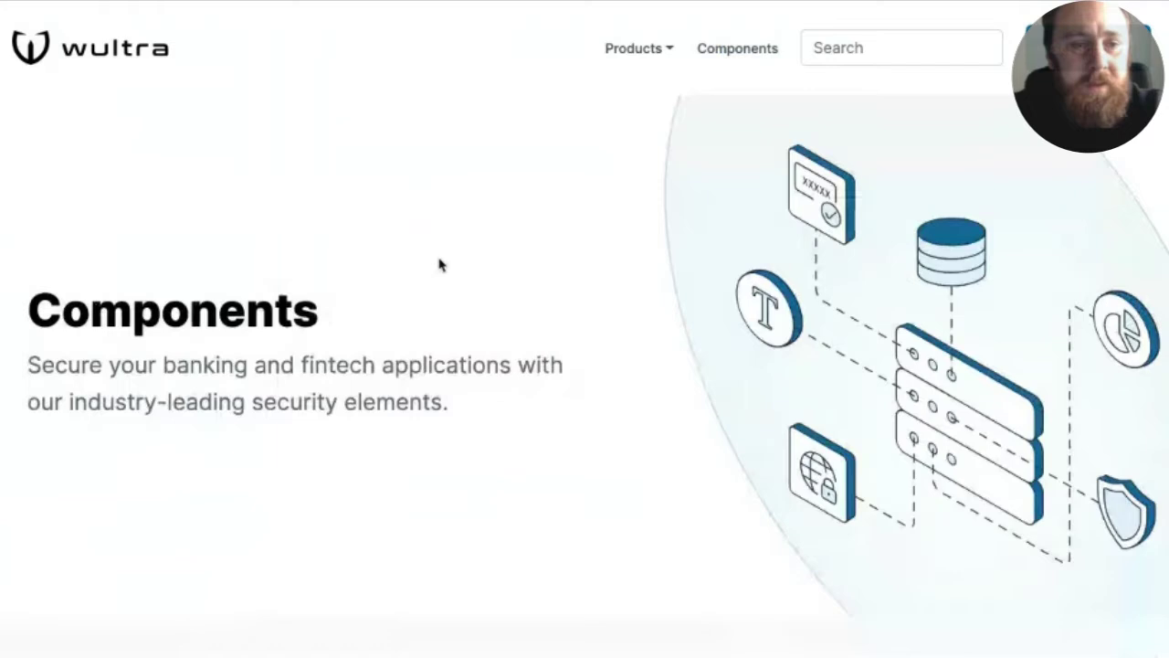
# Step: Scroll to Back-End Applications, then switch to Atom showing API-Reference-Single-Device.md
pyautogui.scroll(-5, 438, 261)
pyautogui.scroll(-5, 438, 263)
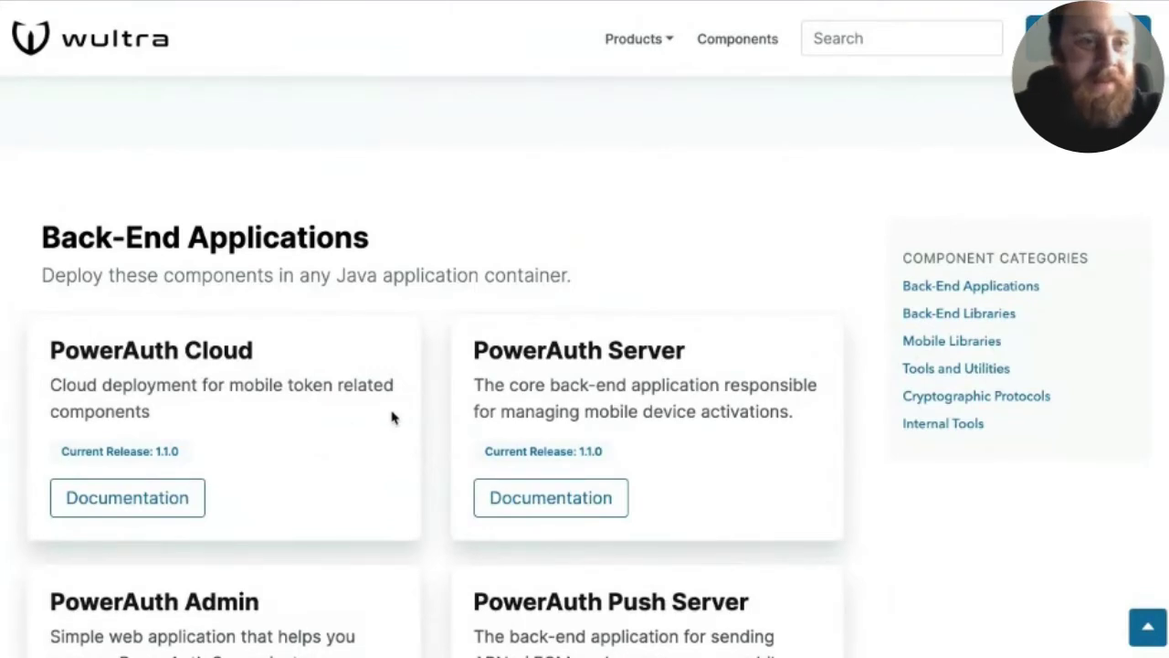
pyautogui.hotkey('alt', 'Tab')
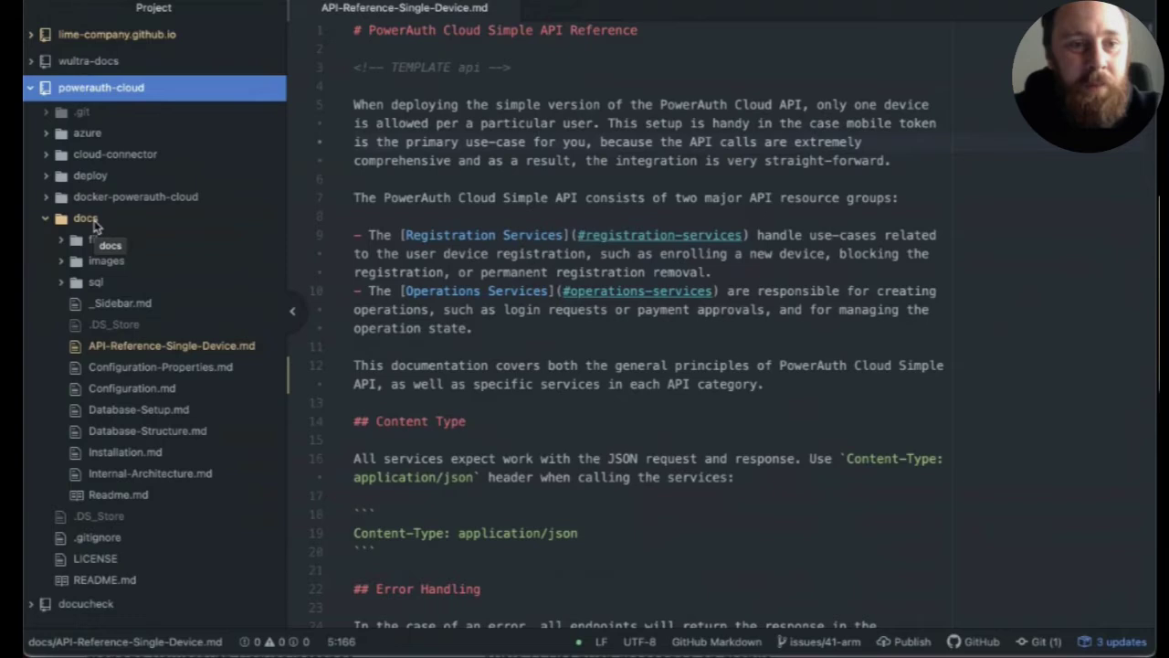
# Step: Open API-Reference-Single-Device.md and highlight the <!-- TEMPLATE api --> comment on line 3
pyautogui.click(145, 350)
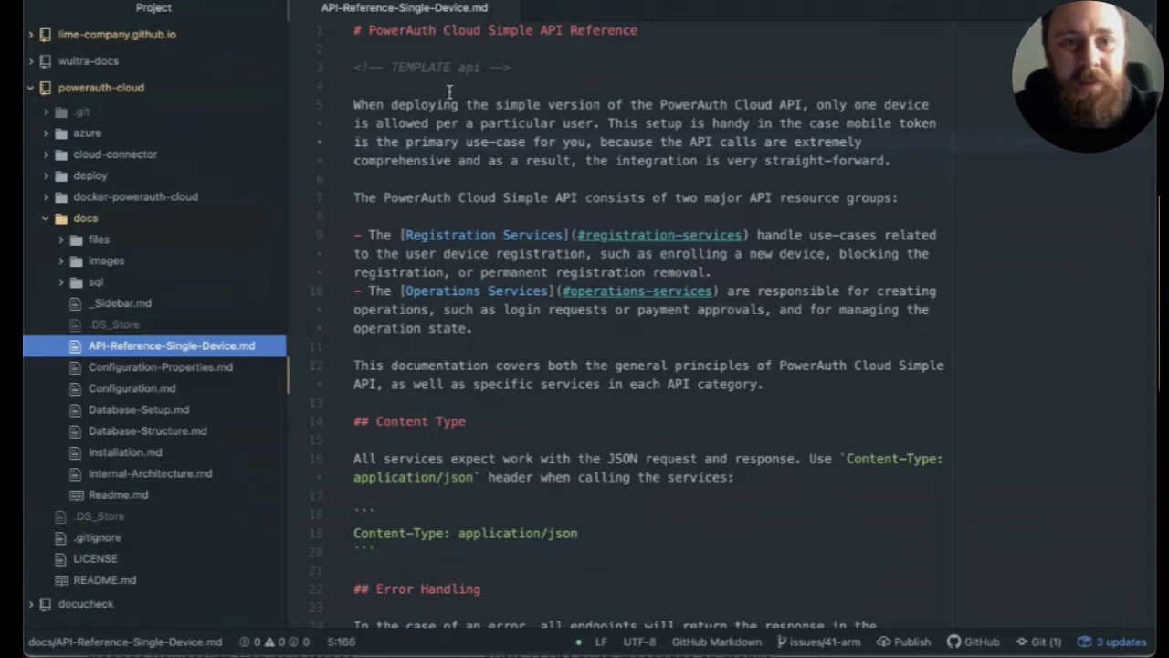
pyautogui.moveTo(356, 72); pyautogui.dragTo(525, 74)
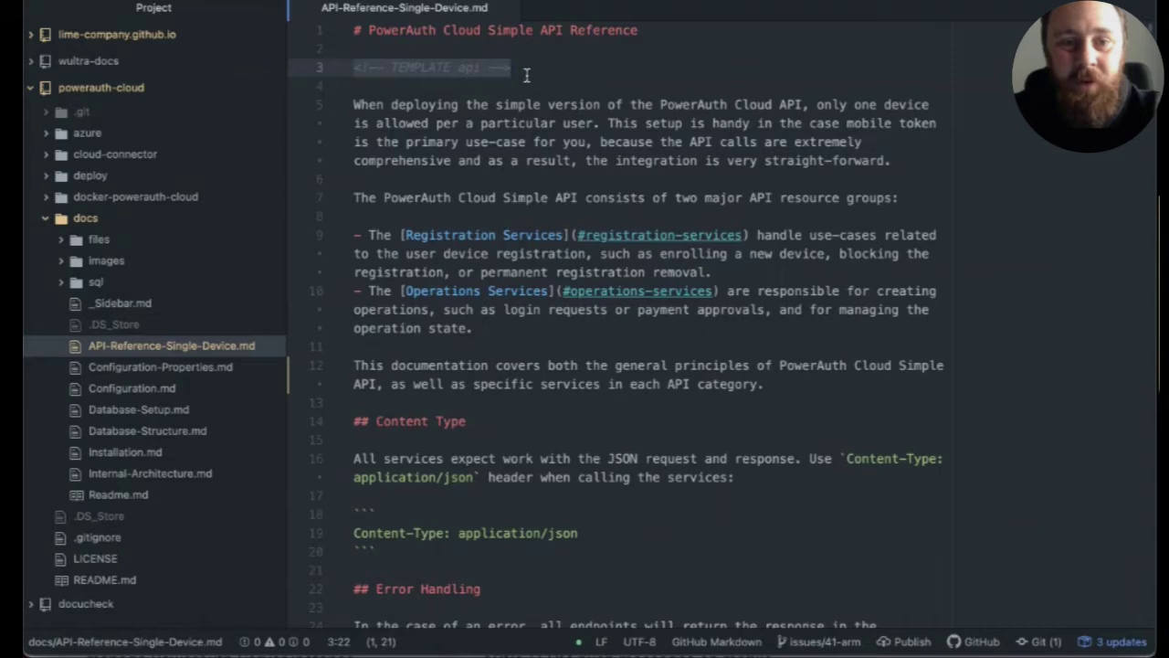
pyautogui.click(361, 73)
pyautogui.moveTo(356, 66); pyautogui.dragTo(511, 64)
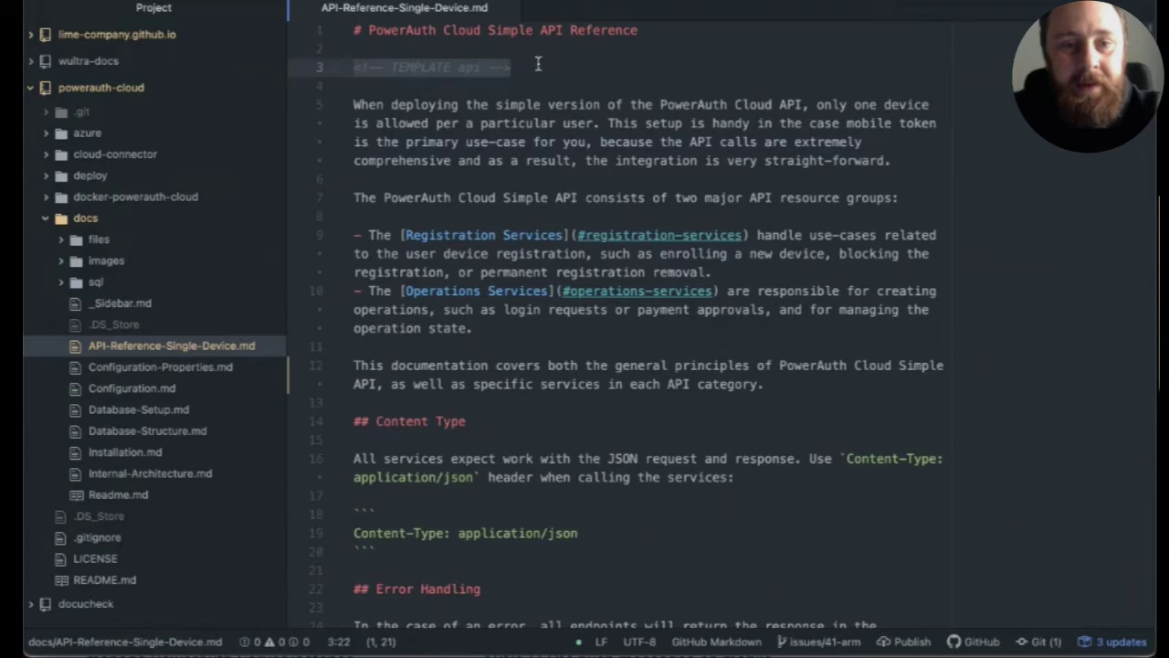
# Step: Scroll down and highlight the begin api POST /registration comment
pyautogui.scroll(-20, 680, 320)
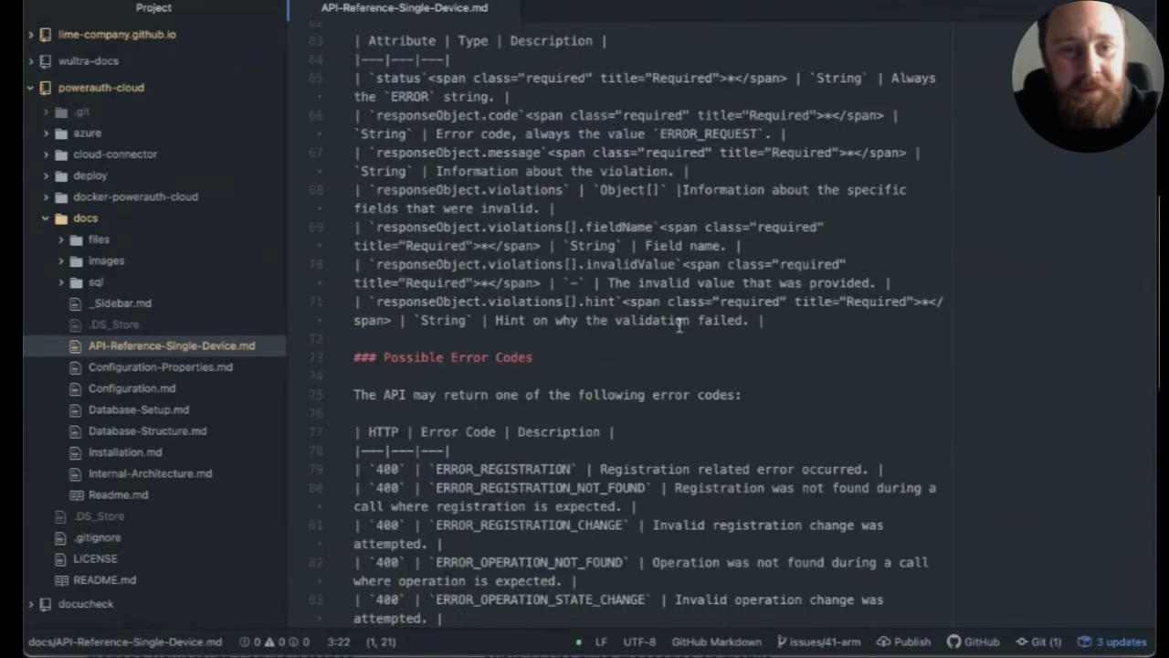
pyautogui.scroll(-10, 680, 324)
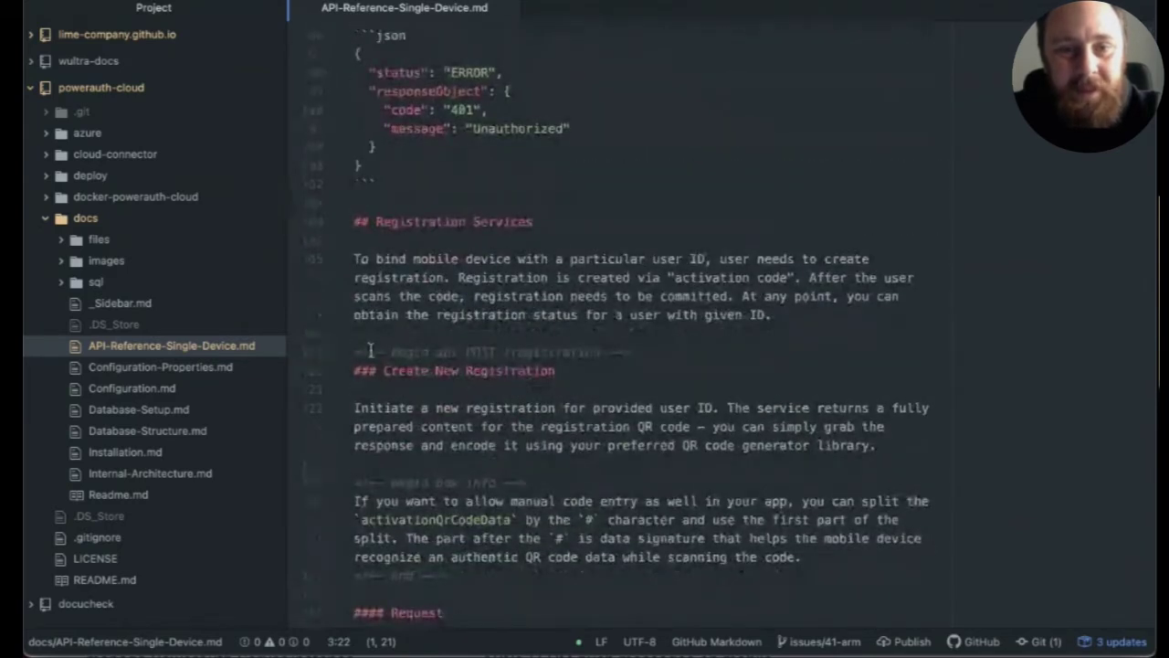
pyautogui.moveTo(356, 350); pyautogui.dragTo(648, 352)
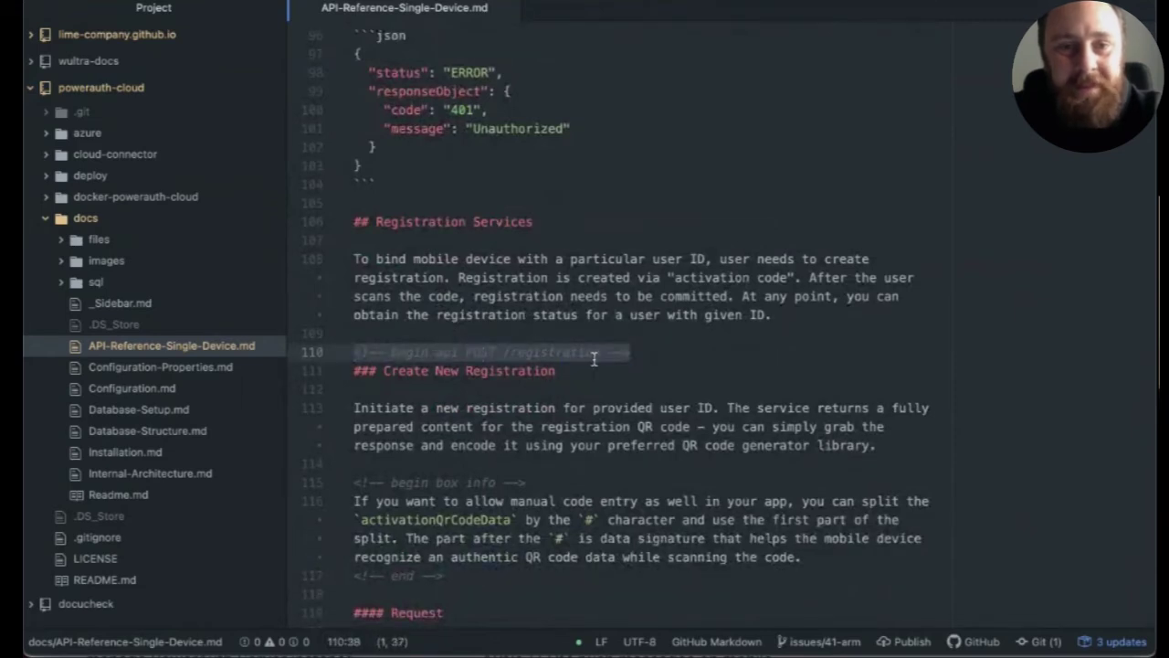
pyautogui.scroll(-3, 593, 359)
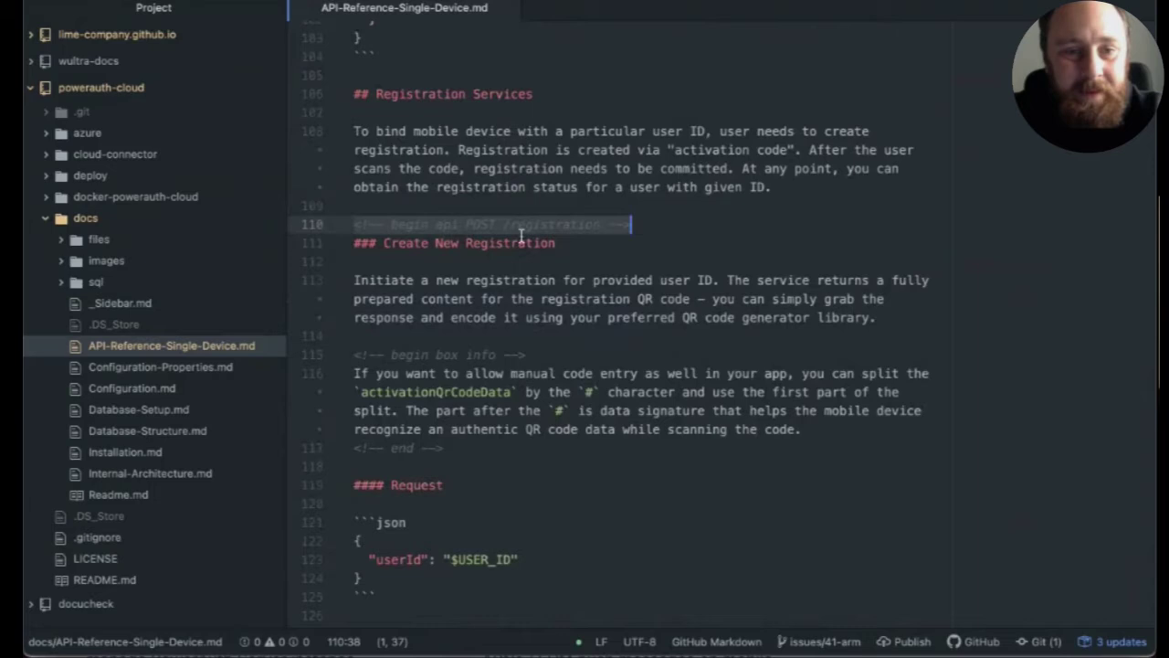
pyautogui.click(418, 227)
# Step: Highlight the Create New Registration heading in the source
pyautogui.scroll(-10, 548, 373)
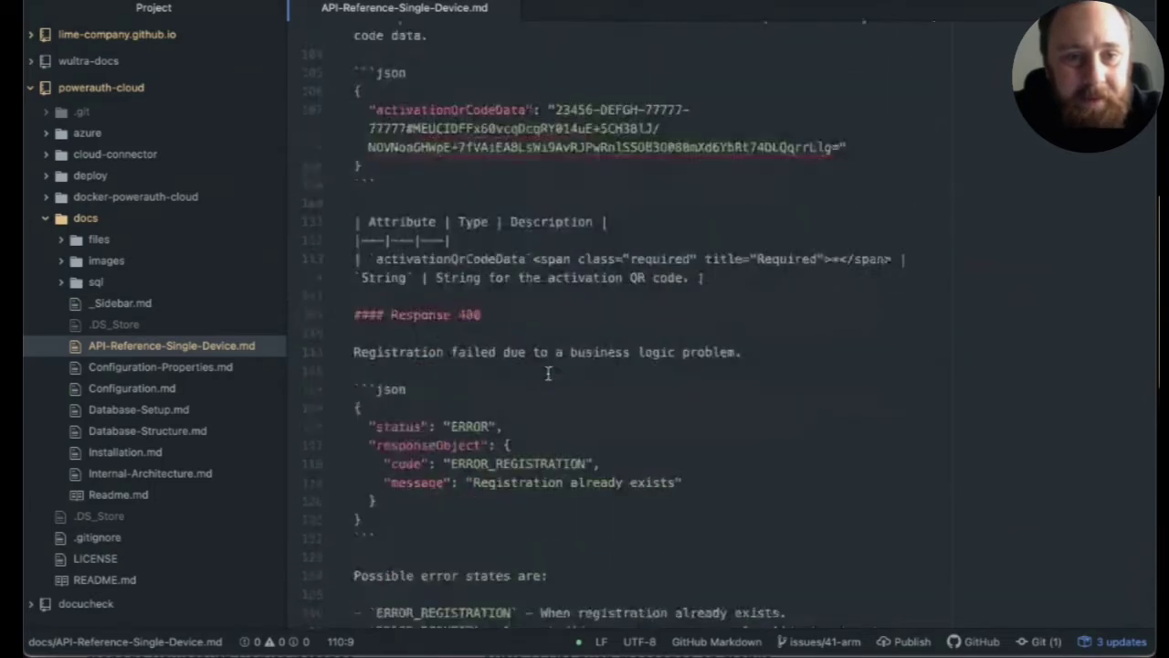
pyautogui.scroll(-15, 548, 373)
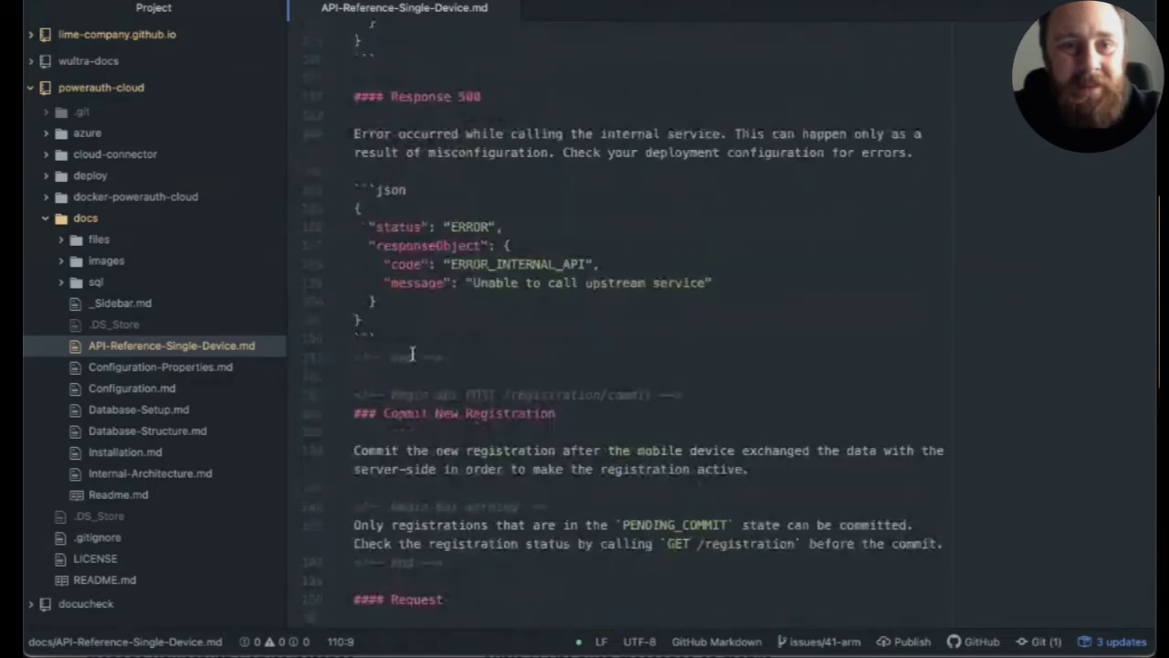
pyautogui.scroll(15, 555, 338)
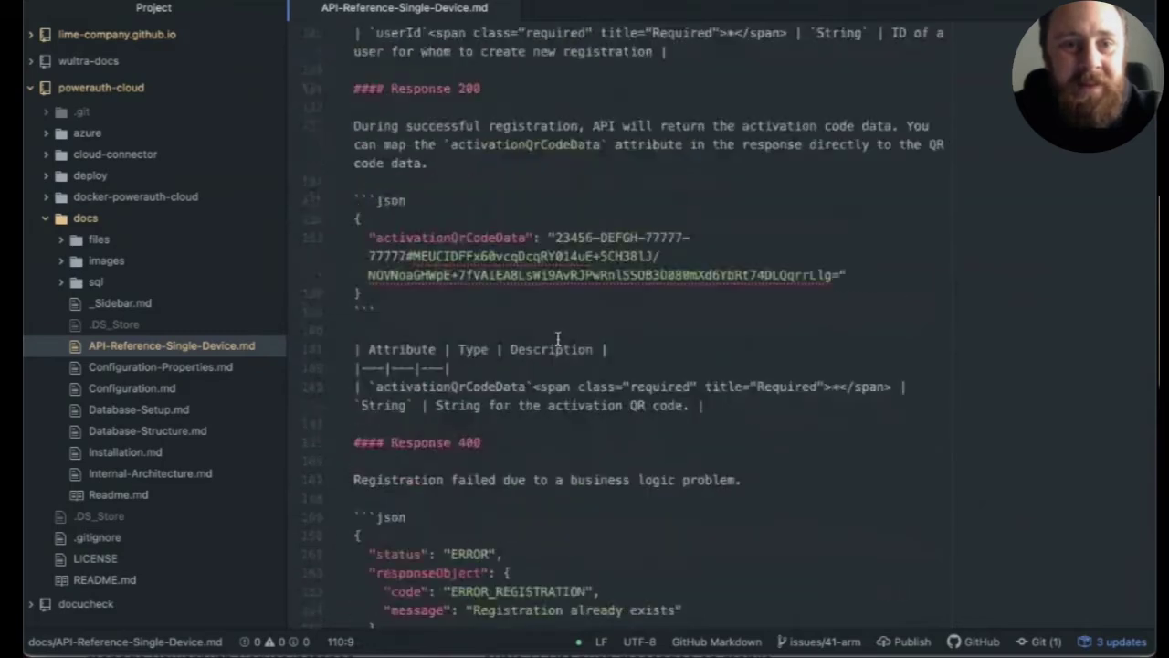
pyautogui.scroll(7, 558, 339)
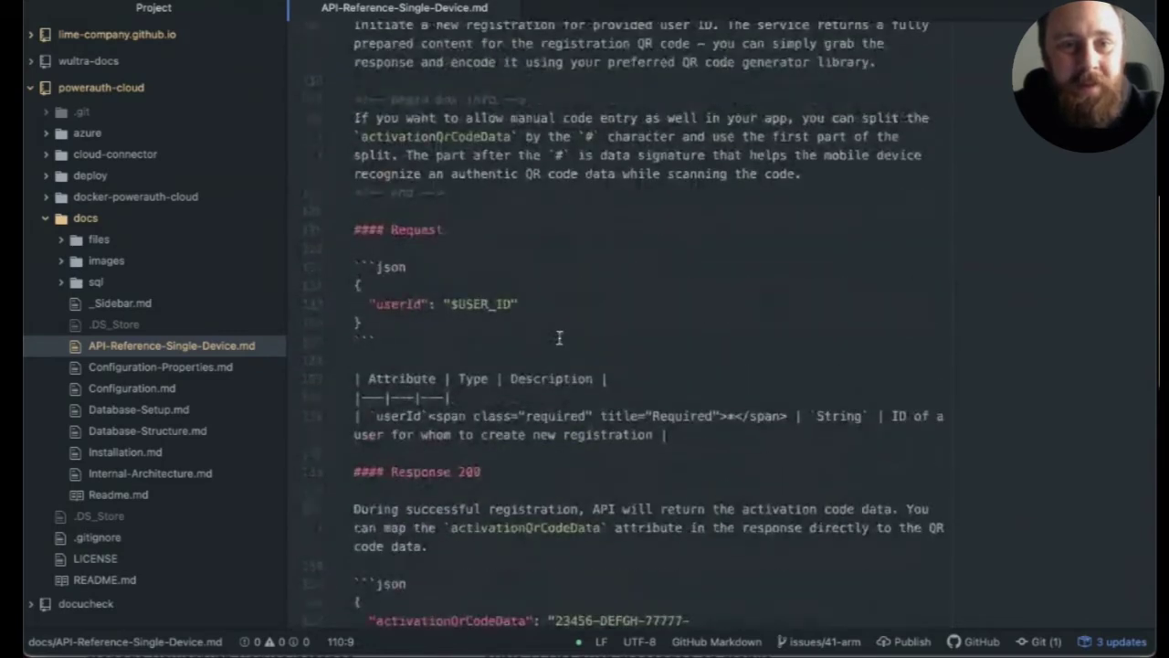
pyautogui.scroll(3, 559, 338)
pyautogui.doubleClick(386, 158)
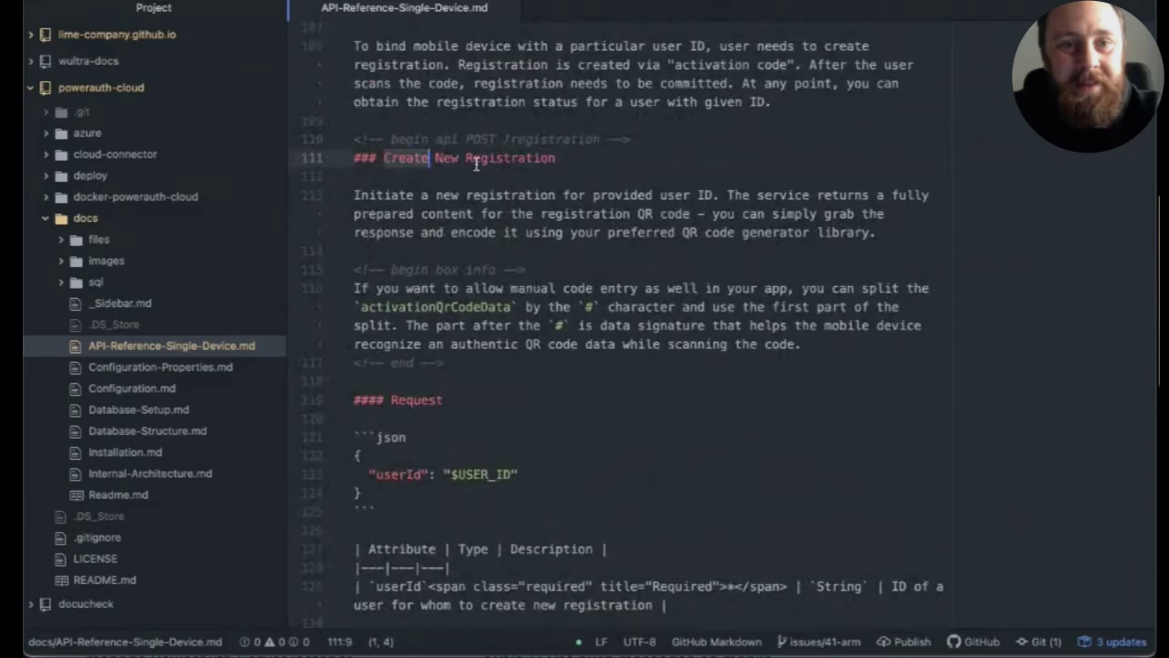
pyautogui.moveTo(474, 164); pyautogui.dragTo(561, 161)
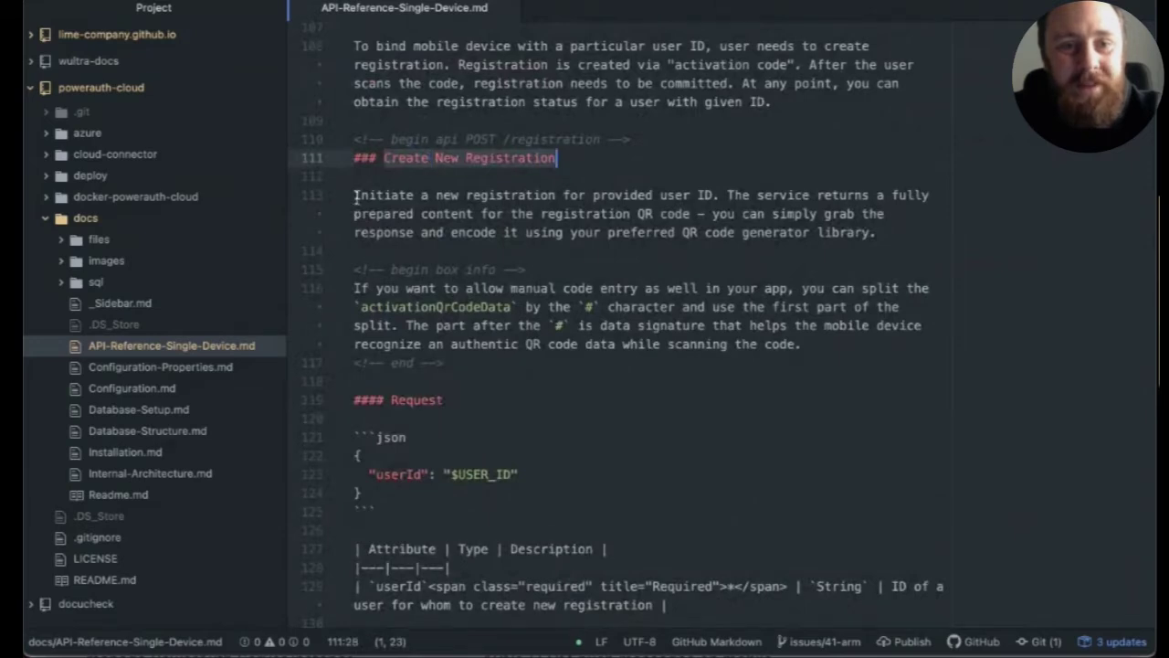
pyautogui.click(444, 400)
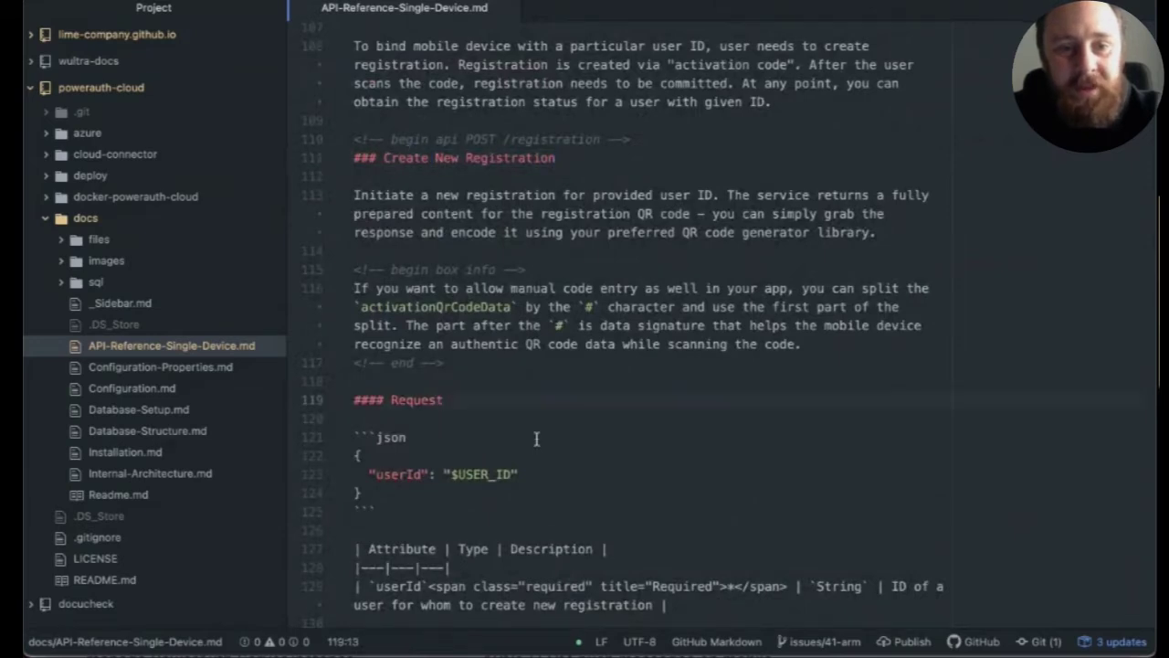
# Step: Scroll down to the Response 200 heading and select 200
pyautogui.scroll(-2, 375, 289)
pyautogui.scroll(-2, 410, 473)
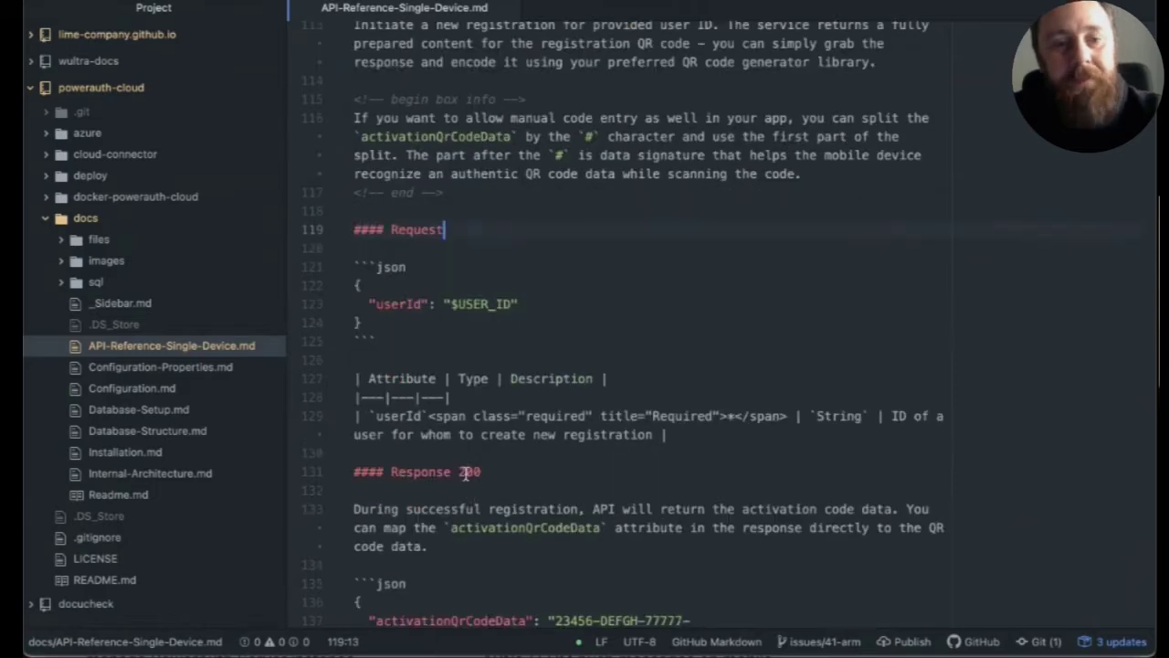
pyautogui.moveTo(459, 471); pyautogui.dragTo(491, 471)
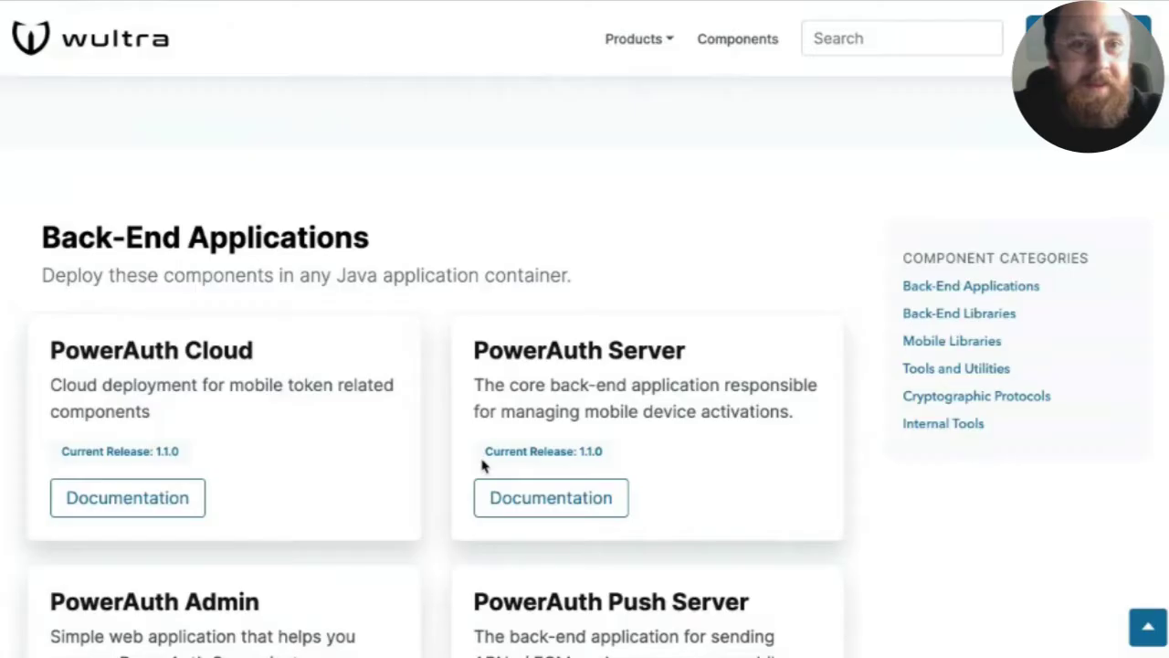
# Step: Open the PowerAuth Cloud docs at Create New Registration and scroll to its response
pyautogui.click(137, 496)
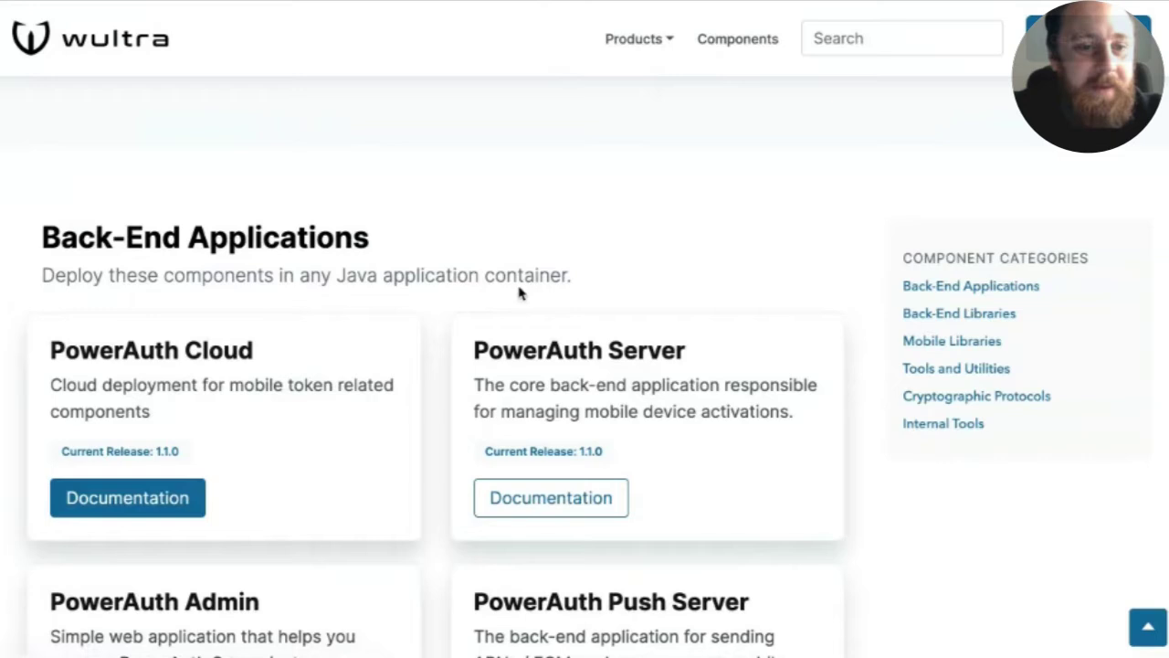
pyautogui.scroll(-2, 446, 326)
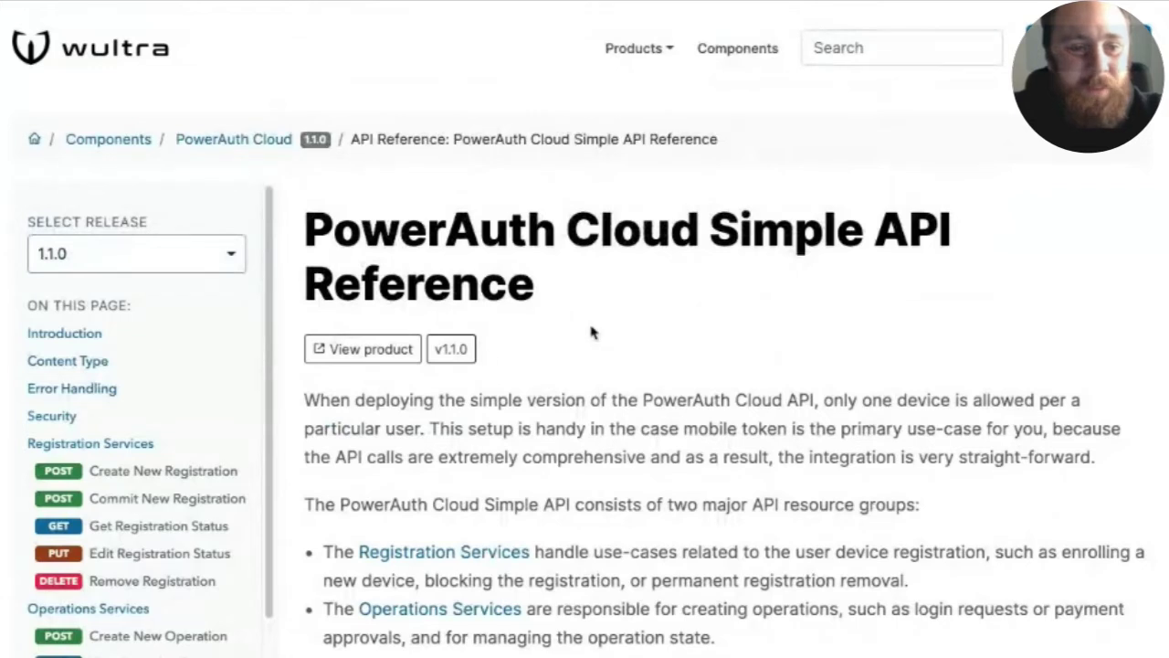
pyautogui.scroll(-1, 311, 422)
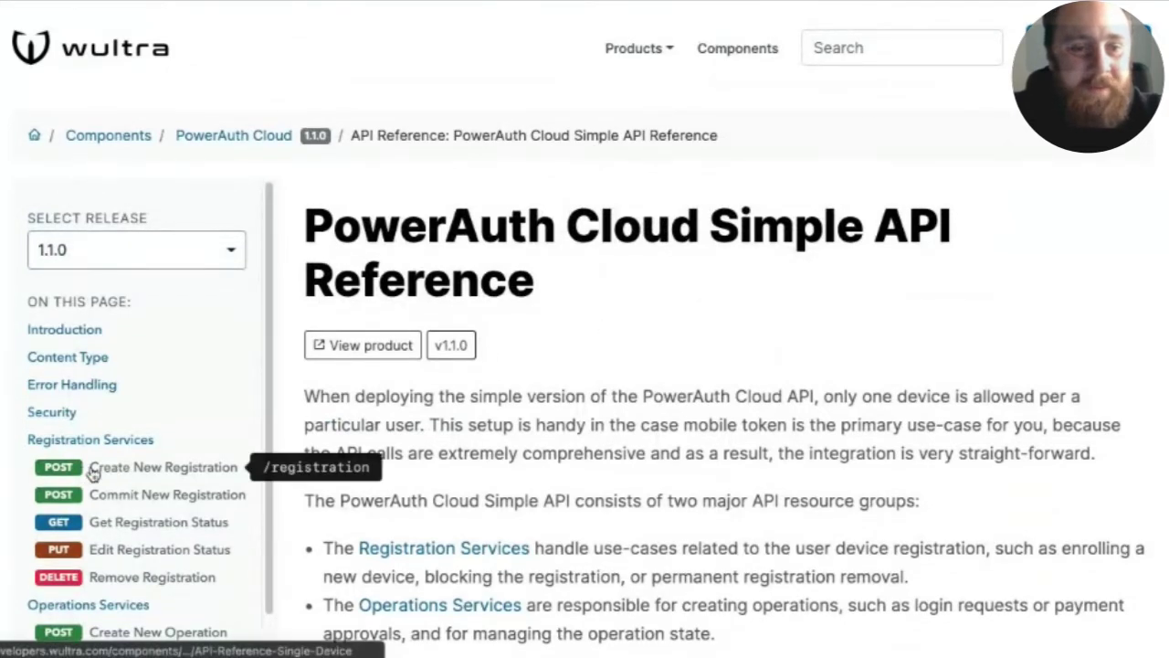
pyautogui.click(227, 476)
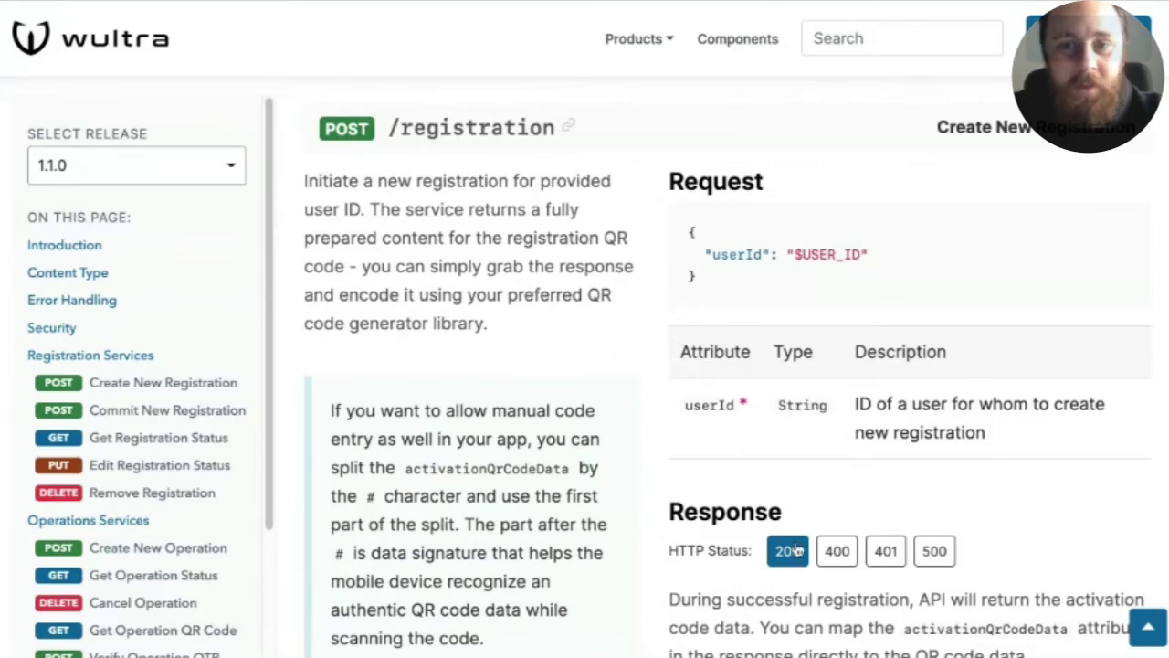
pyautogui.scroll(-2, 813, 475)
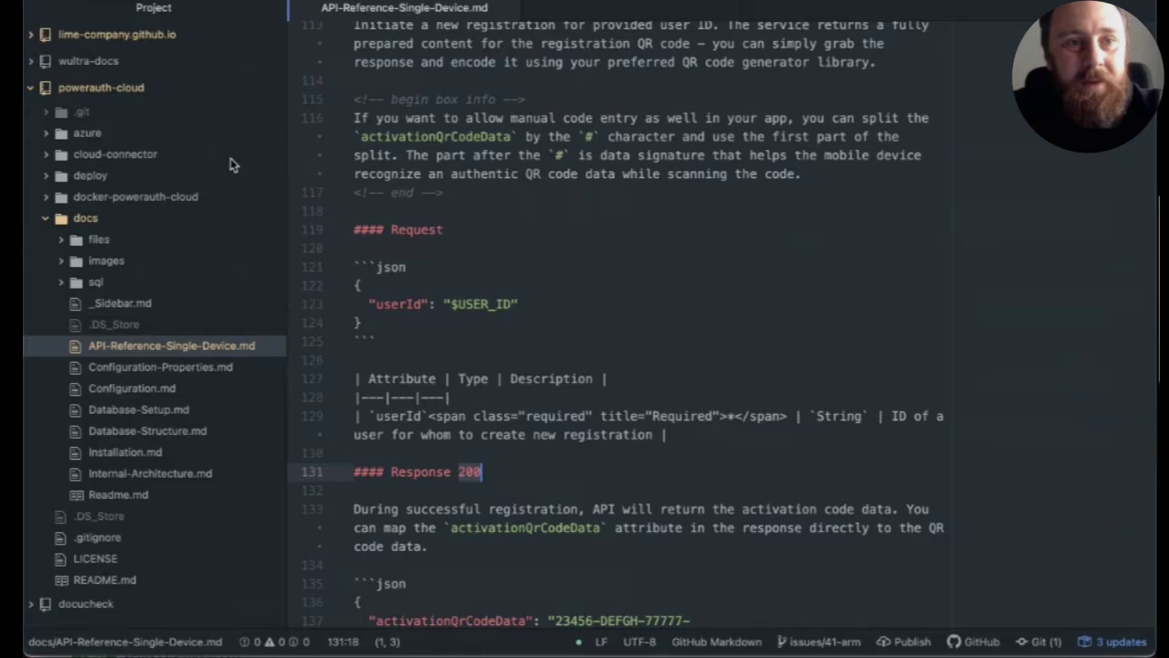
# Step: Collapse powerauth-cloud and expand wultra-docs down to tutorials/Authentication-in-Mobile-Apps
pyautogui.click(105, 89)
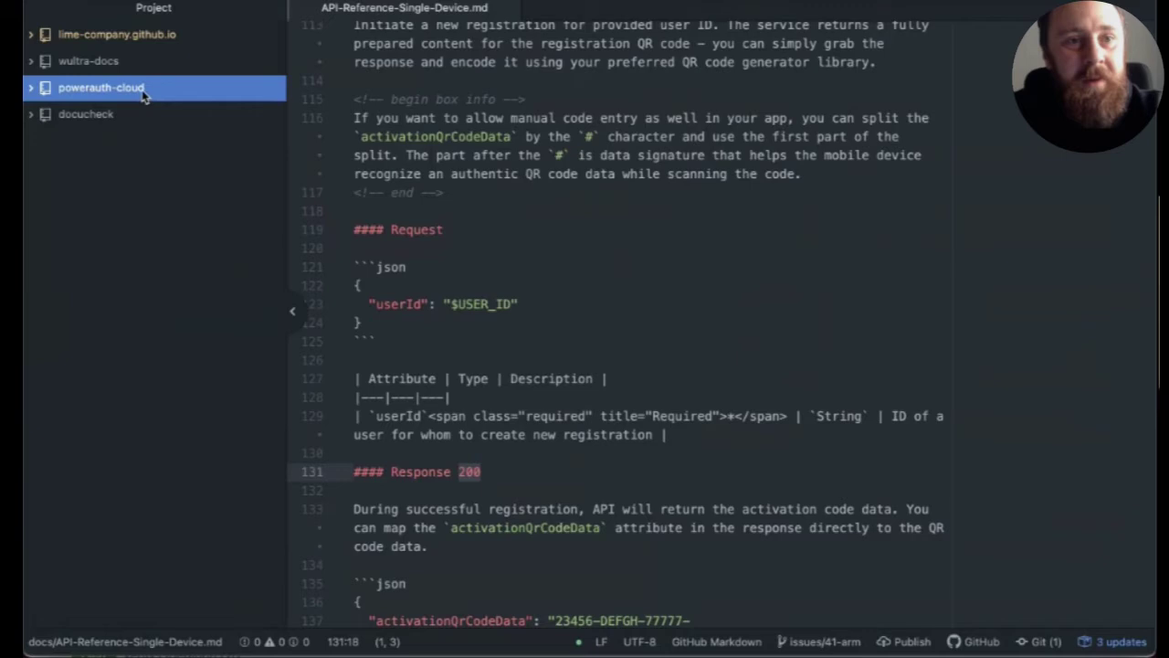
pyautogui.click(87, 61)
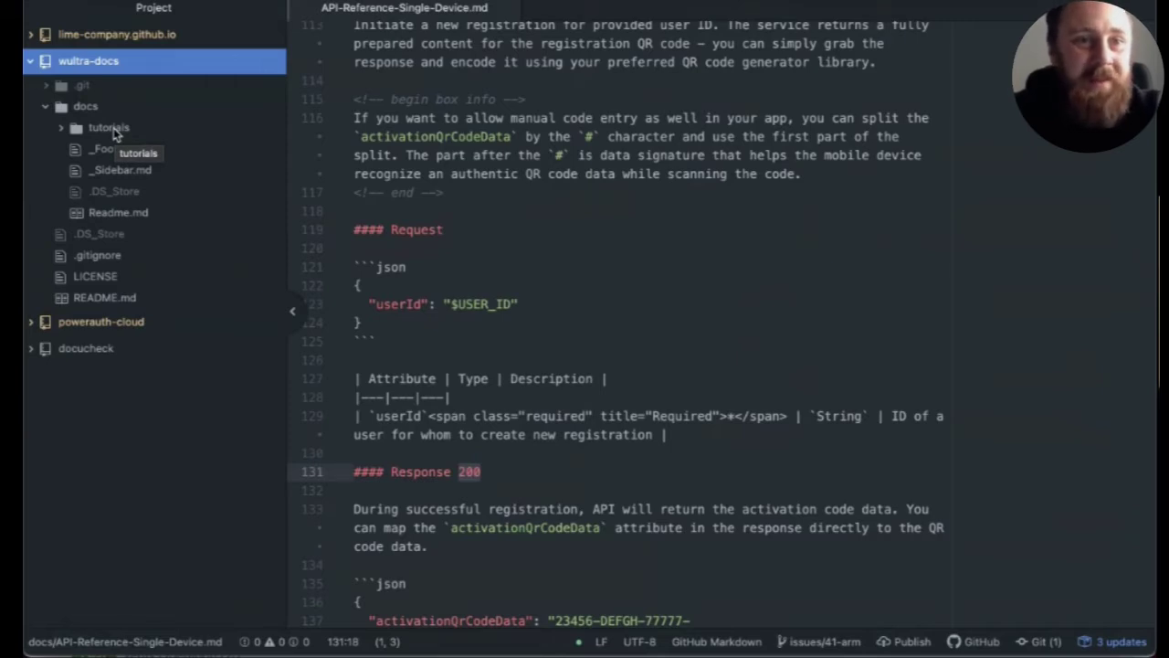
pyautogui.click(112, 128)
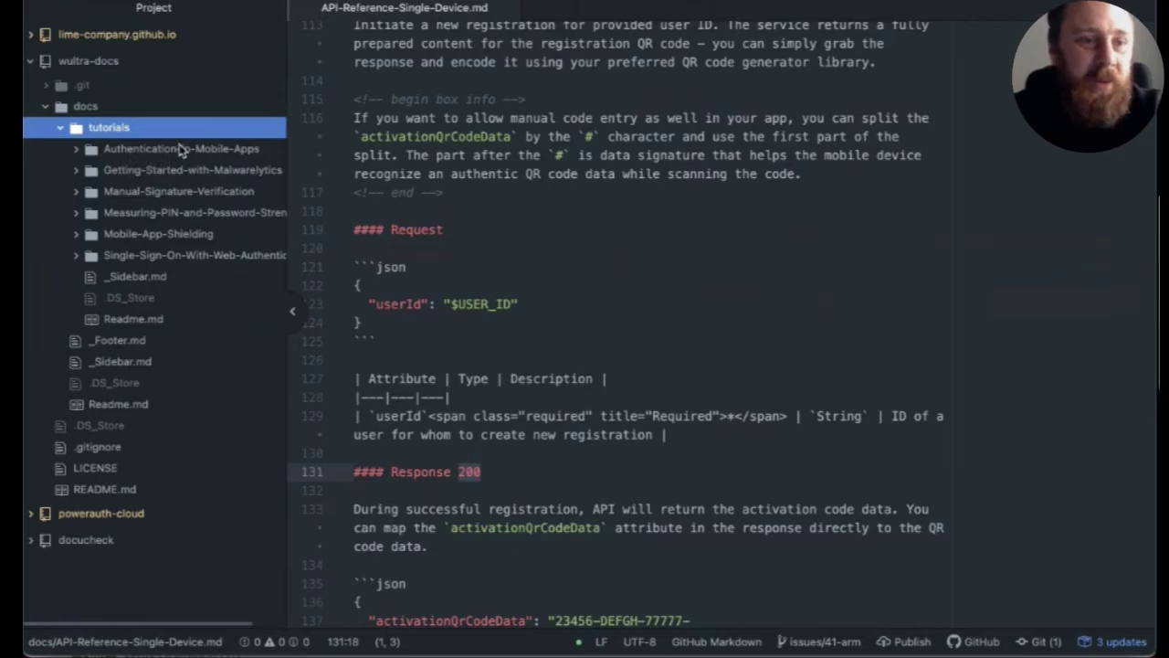
pyautogui.click(219, 155)
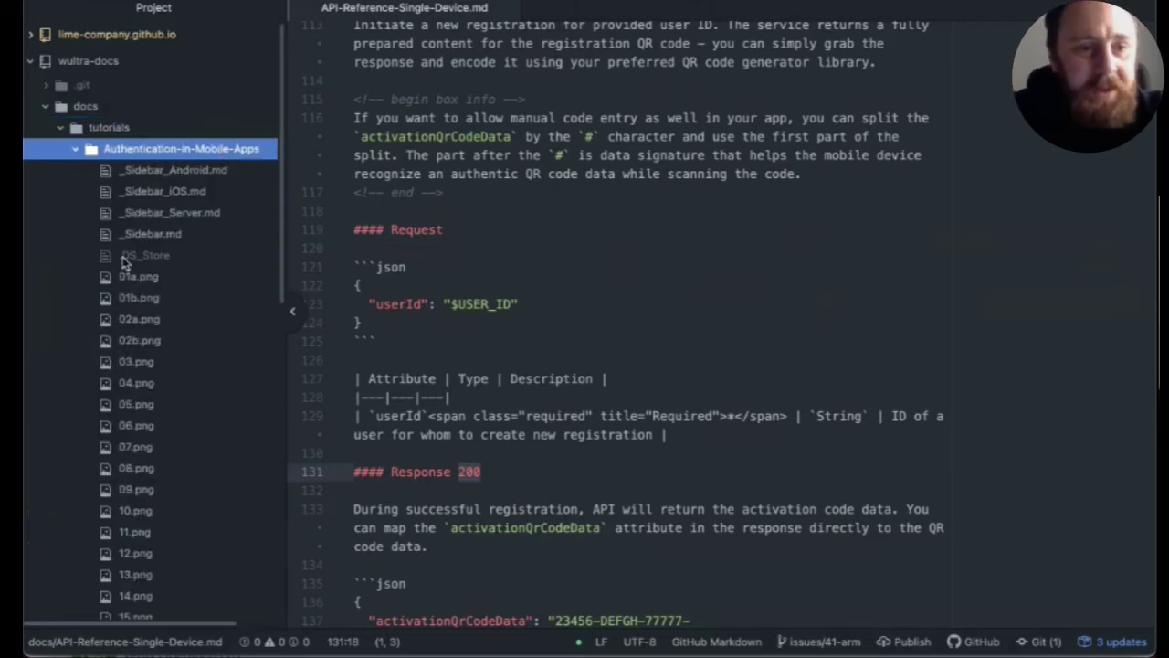
pyautogui.scroll(-10, 161, 392)
# Step: Open Android-Tutorial.md from the tree view, then scroll the project list back to the top
pyautogui.click(162, 388)
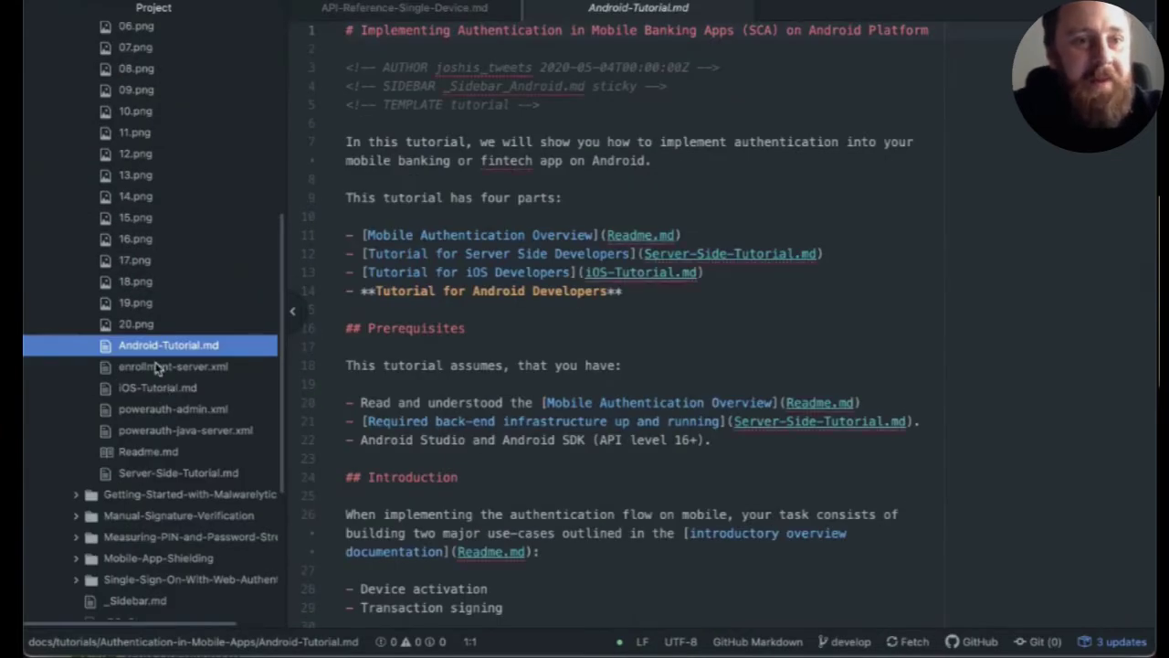
pyautogui.scroll(15, 157, 301)
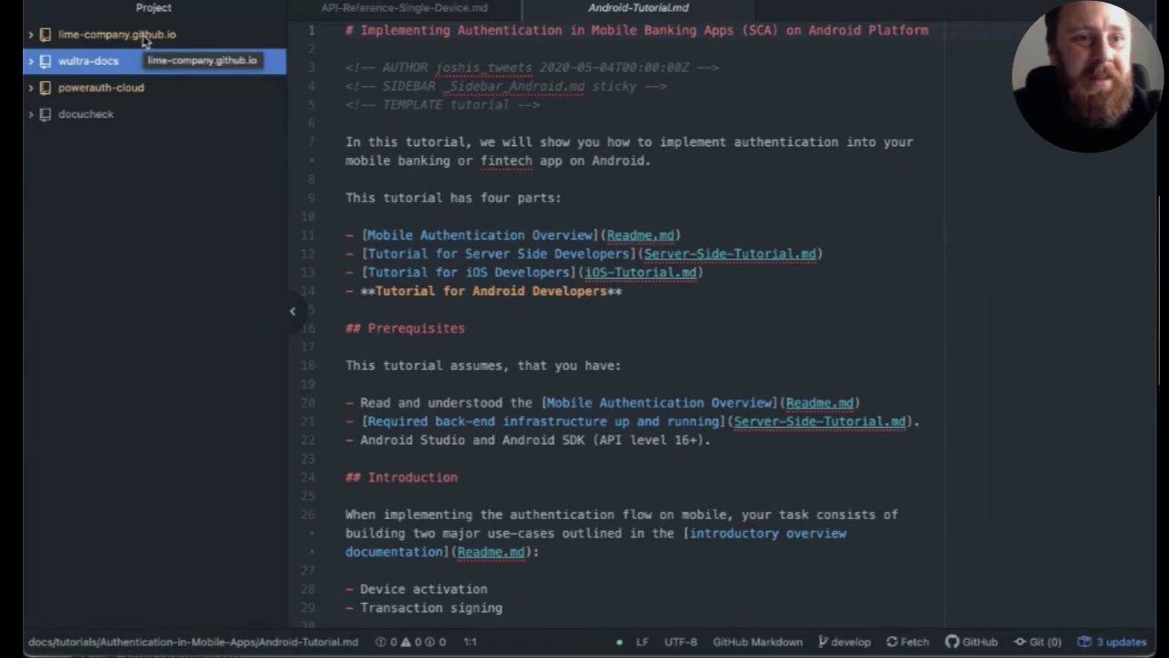
# Step: Expand lime-company.github.io > app > _layouts and view the api.html, database.html and tutorial.html layouts
pyautogui.click(143, 38)
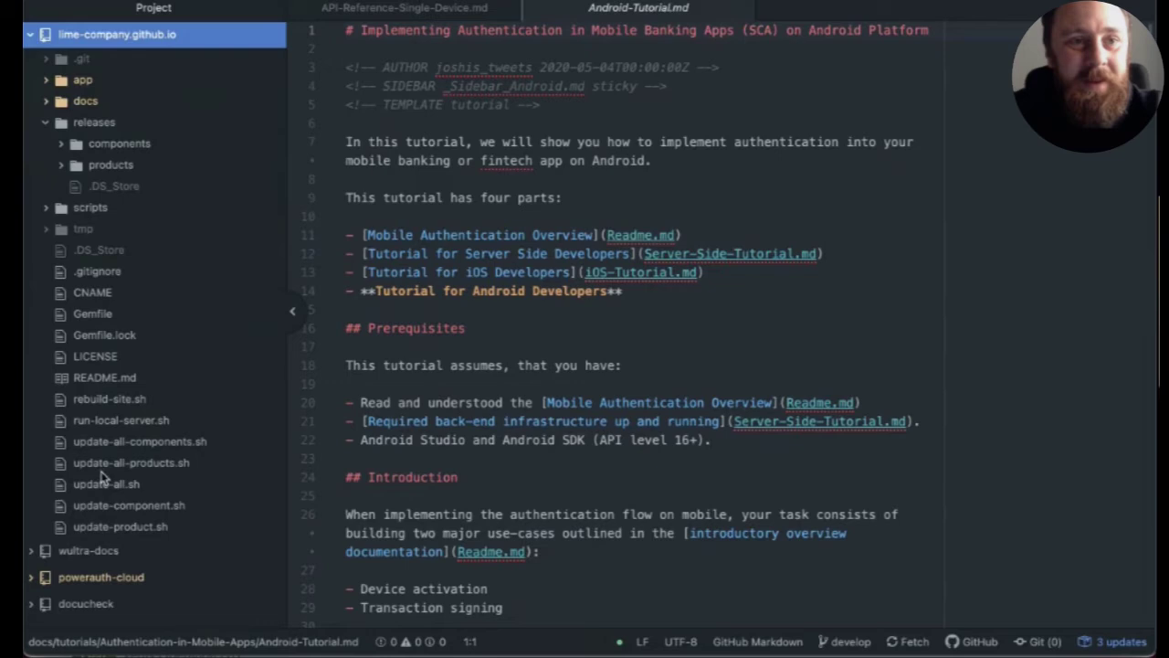
pyautogui.click(104, 86)
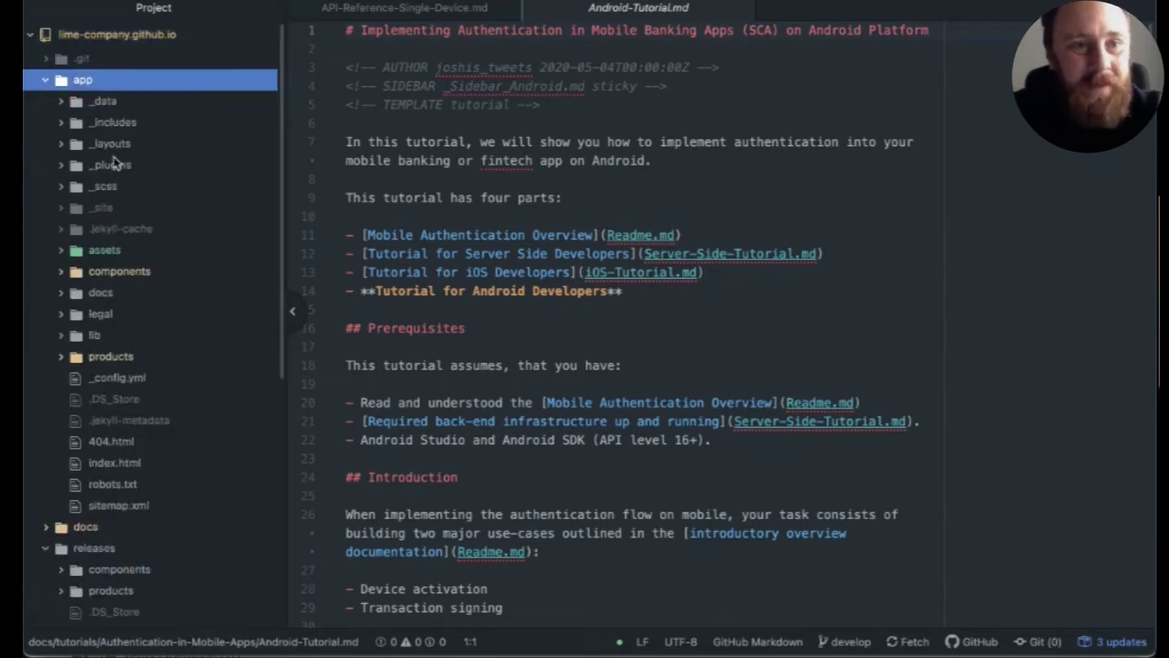
pyautogui.click(115, 146)
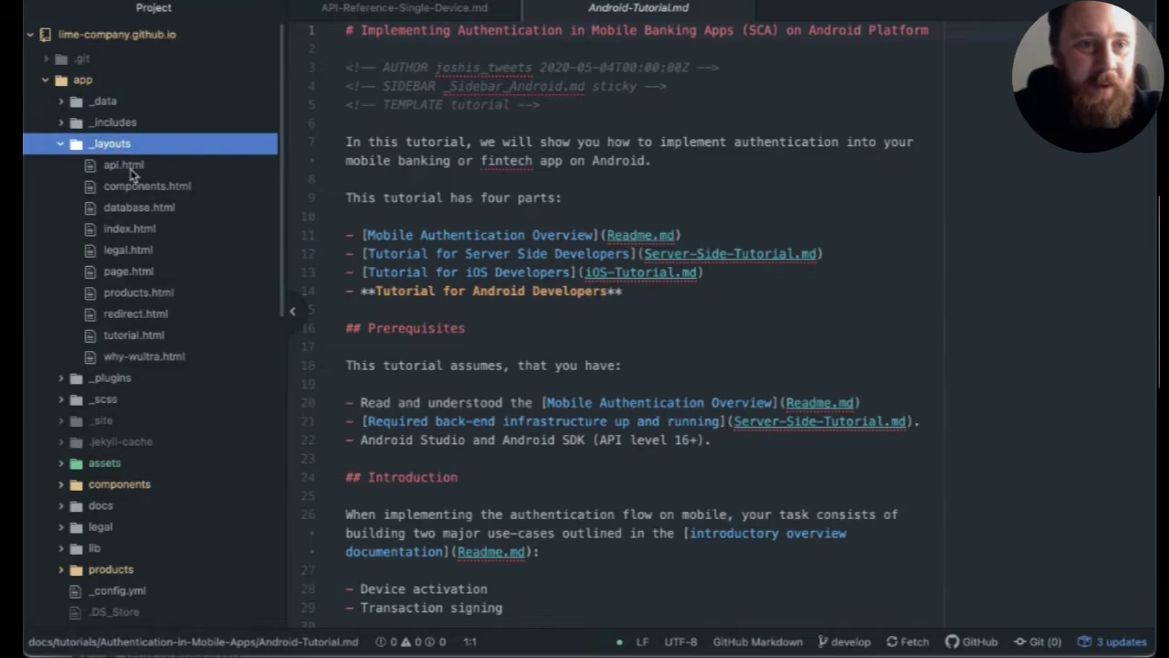
pyautogui.click(128, 166)
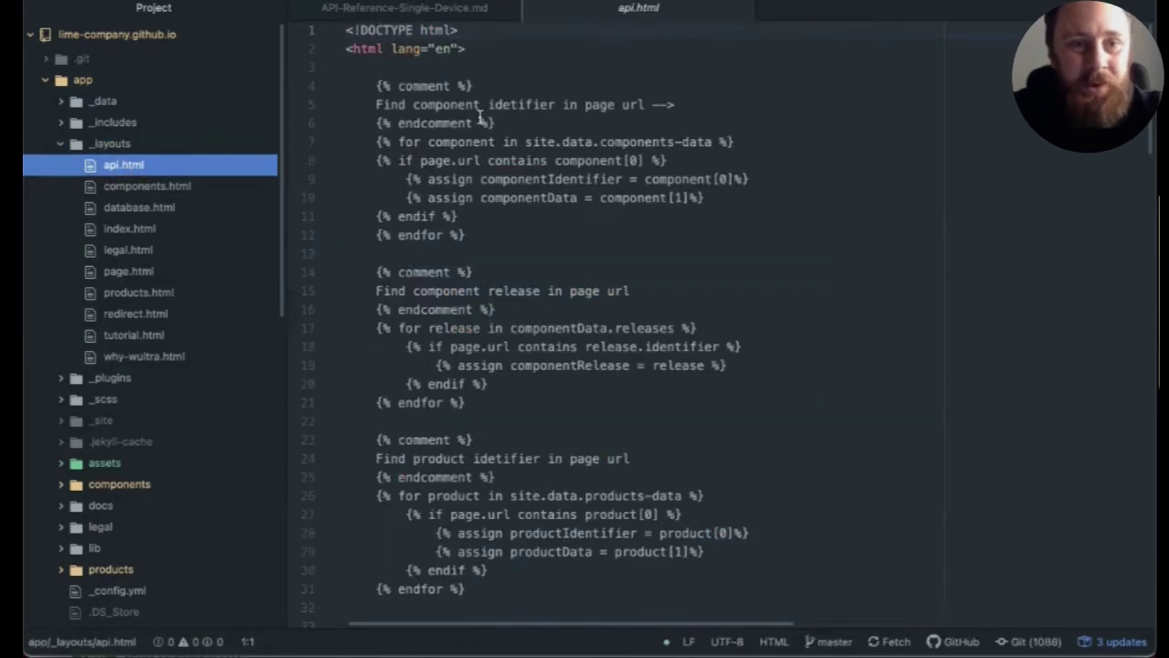
pyautogui.click(132, 209)
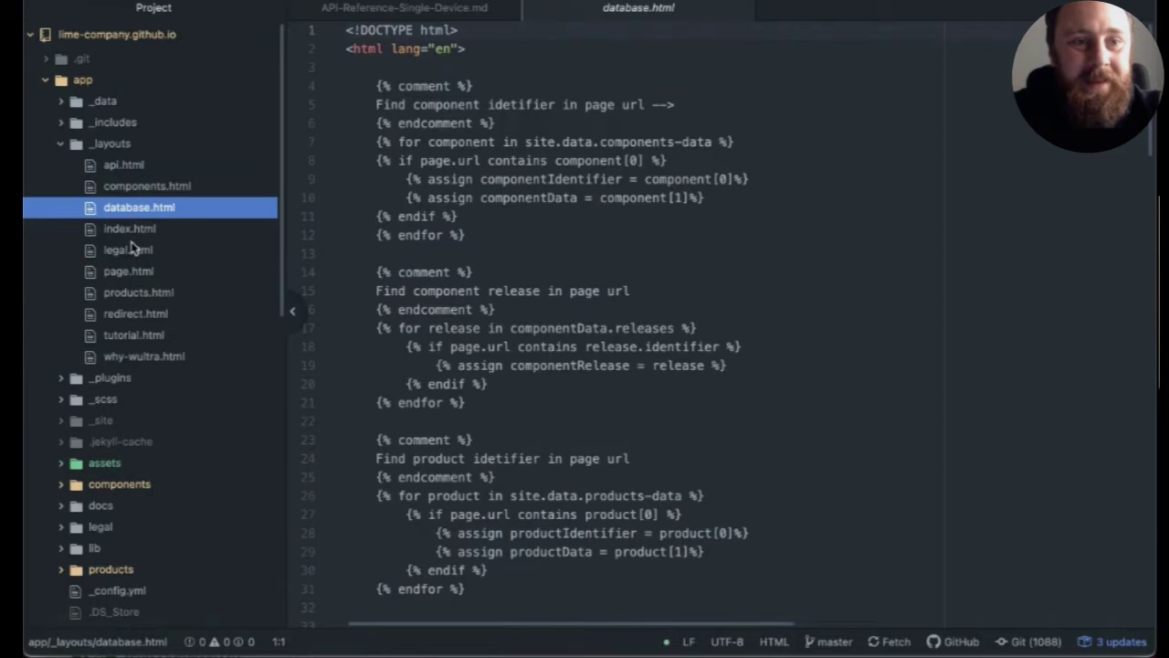
pyautogui.click(134, 334)
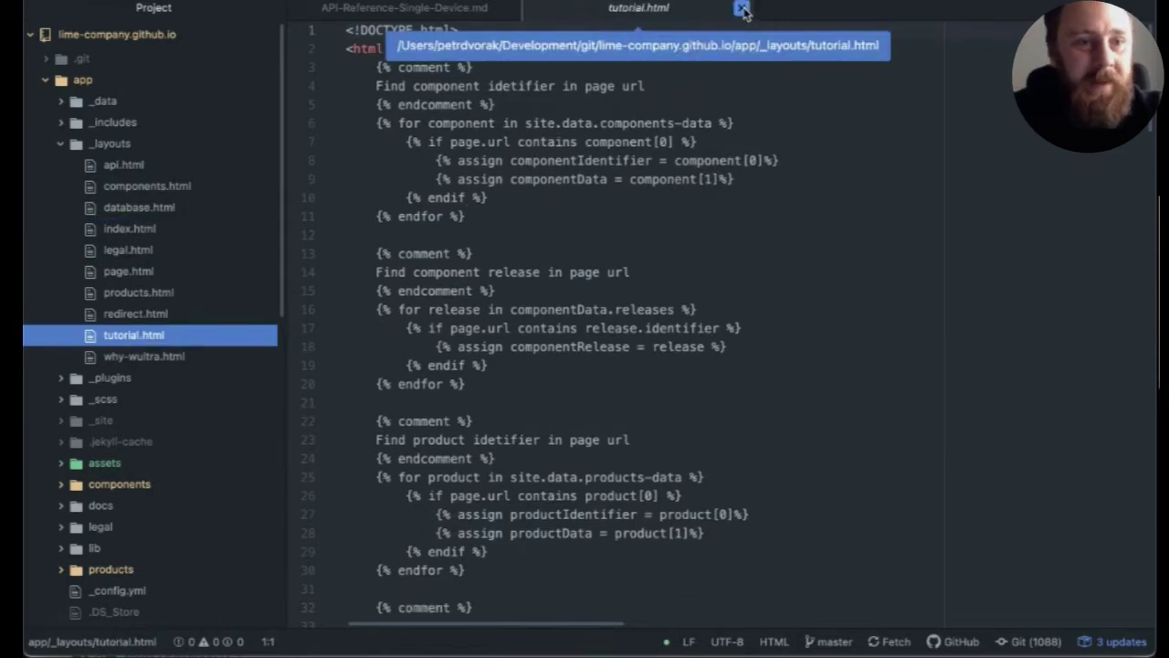
# Step: Close tutorial.html, collapse _layouts, and expand the releases products and components folders
pyautogui.click(742, 9)
pyautogui.click(99, 144)
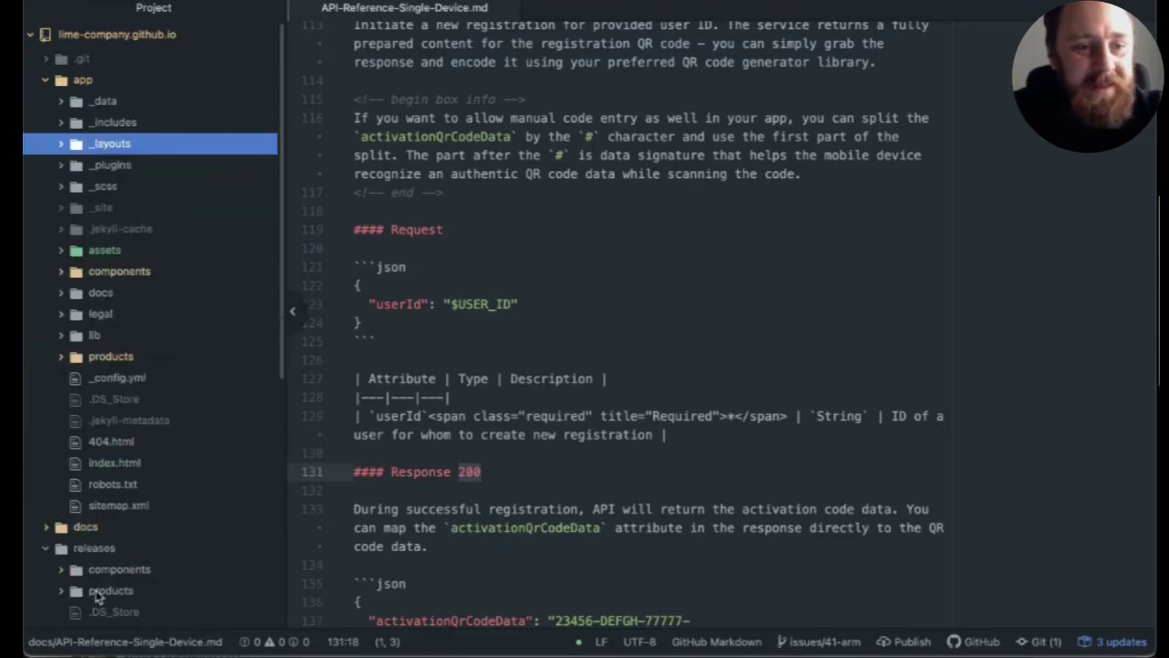
pyautogui.scroll(-1, 103, 571)
pyautogui.click(110, 566)
pyautogui.scroll(-4, 116, 579)
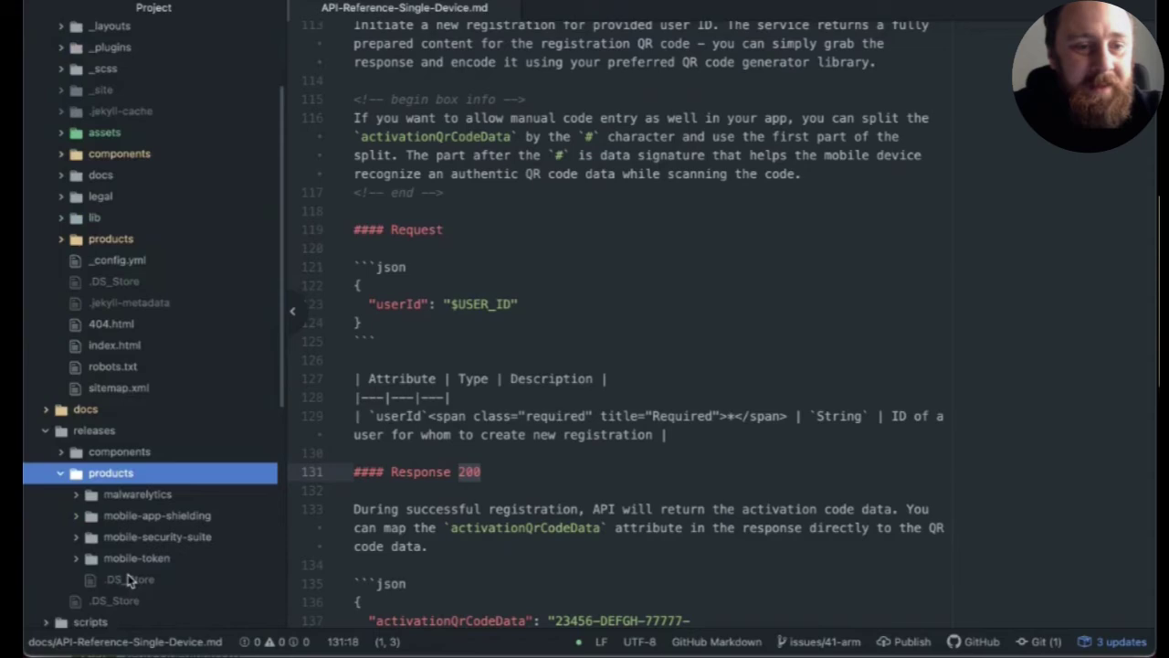
pyautogui.click(126, 439)
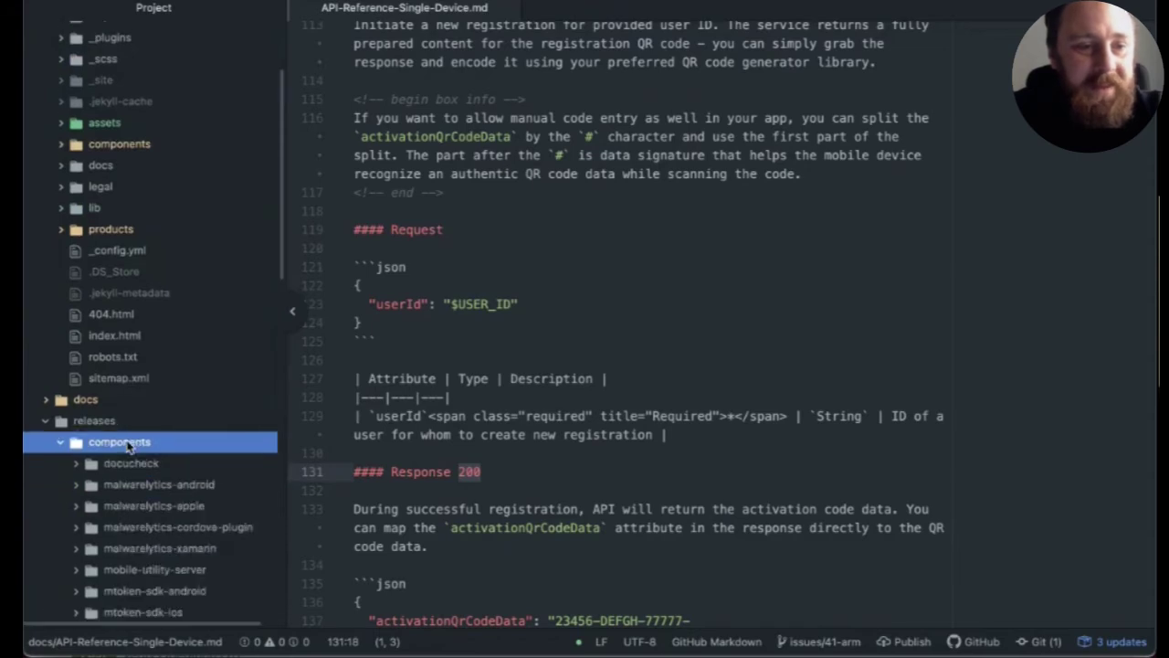
pyautogui.scroll(-4, 135, 461)
pyautogui.scroll(-9, 146, 402)
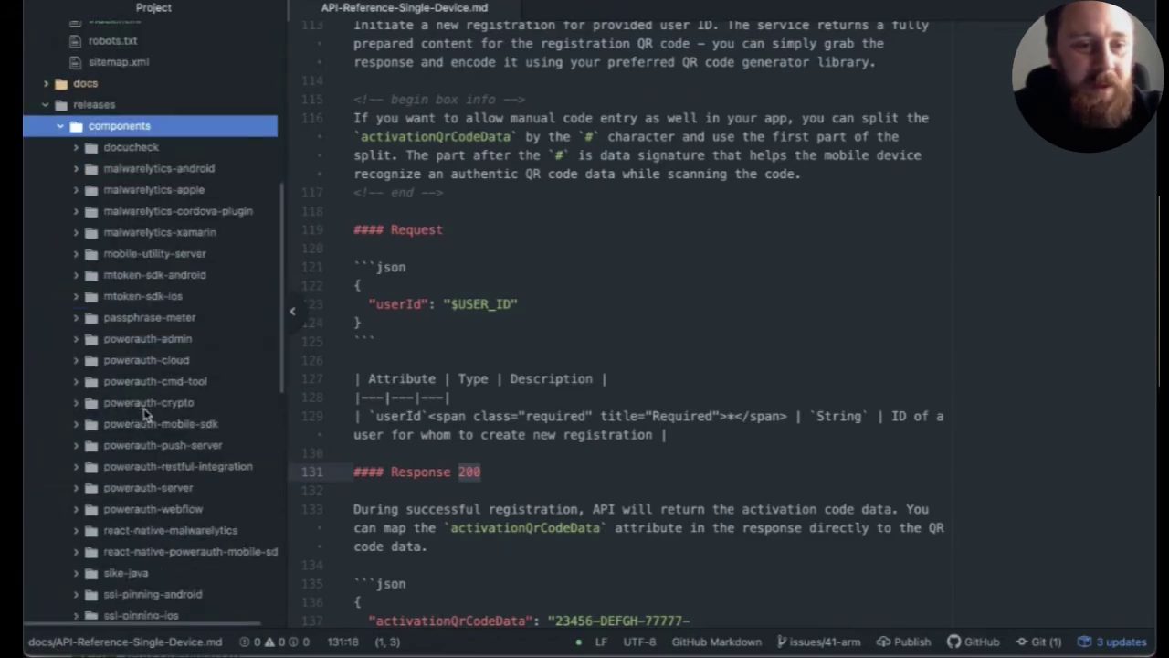
# Step: Open powerauth-cloud's 1.1.x.json and highlight remote wultra/powerauth-cloud and branch releases/1.1.x
pyautogui.click(172, 339)
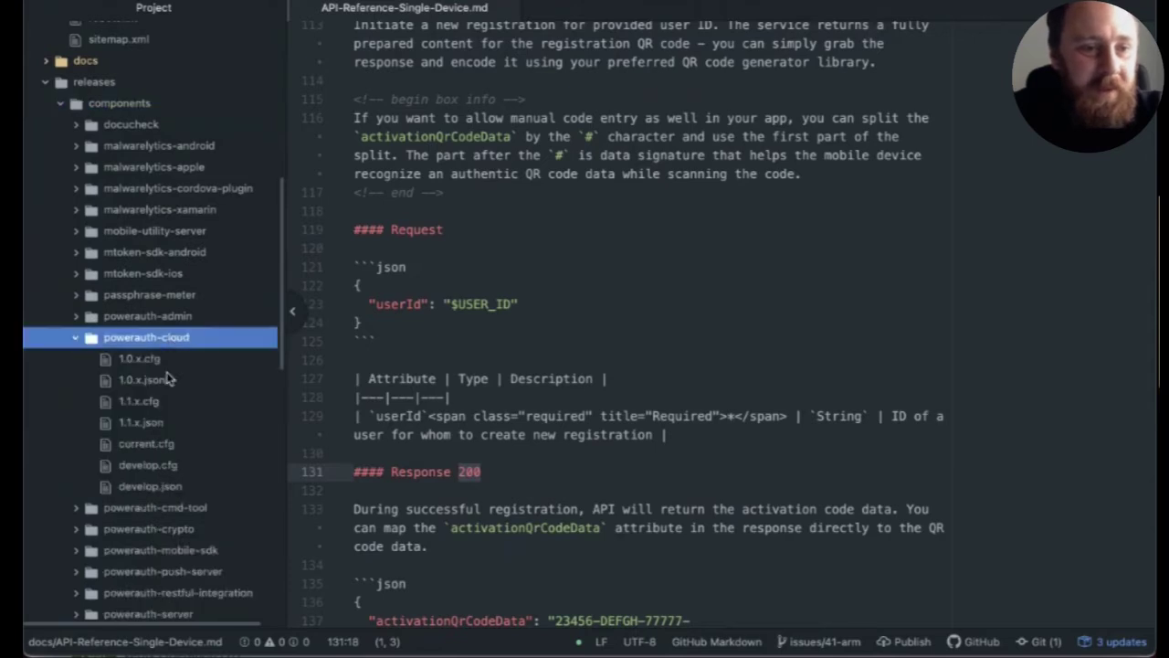
pyautogui.click(149, 426)
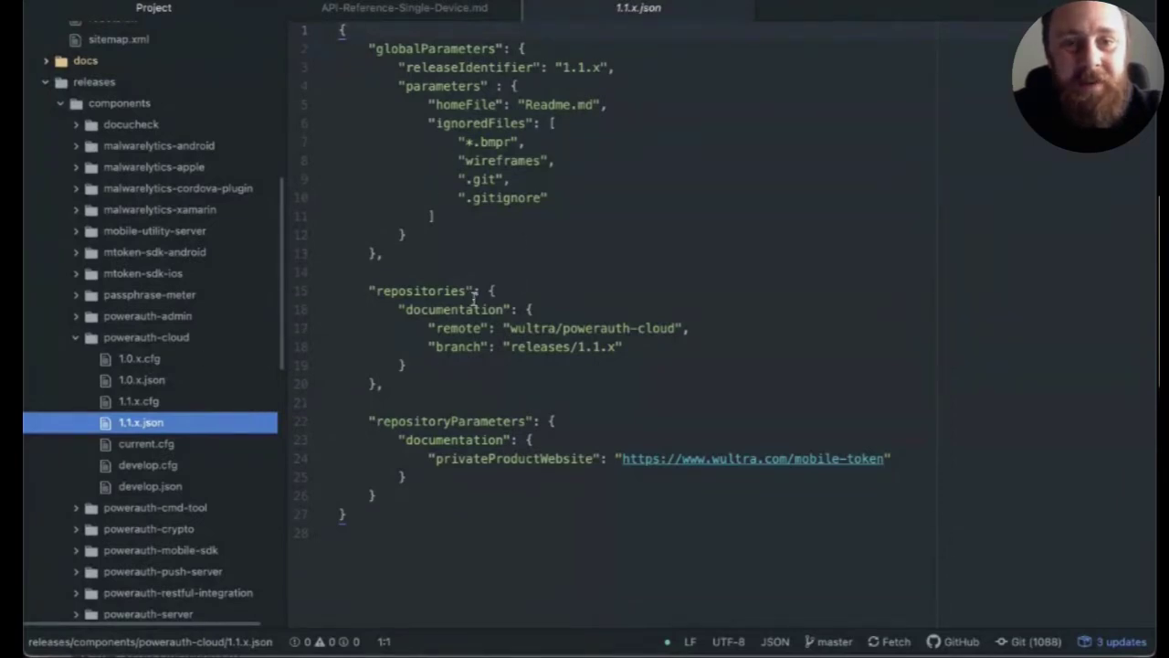
pyautogui.moveTo(509, 328); pyautogui.dragTo(676, 328)
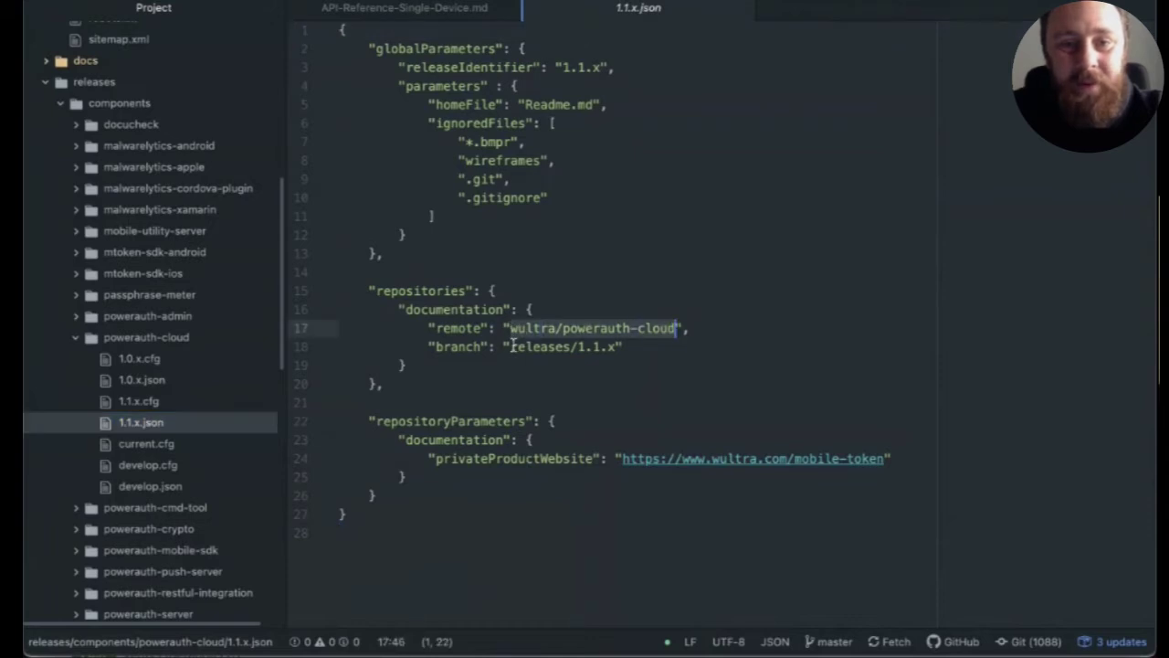
pyautogui.moveTo(511, 346); pyautogui.dragTo(618, 347)
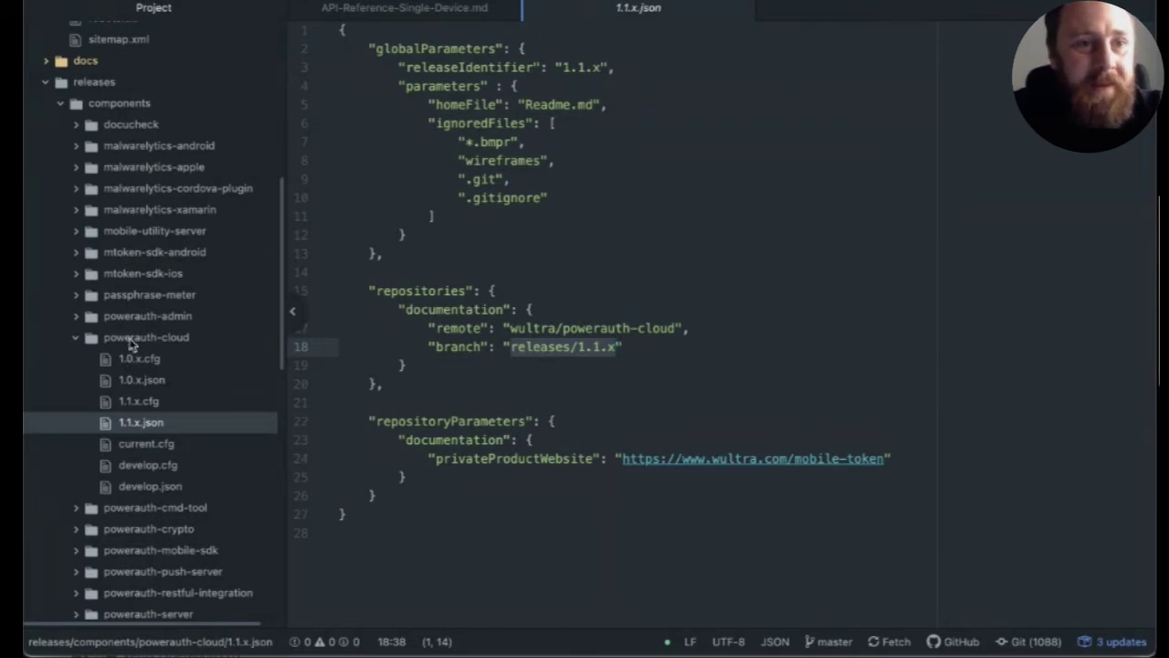
# Step: Collapse powerauth-cloud and components, then open mobile-security-suite's 2021-05.json release file
pyautogui.click(130, 339)
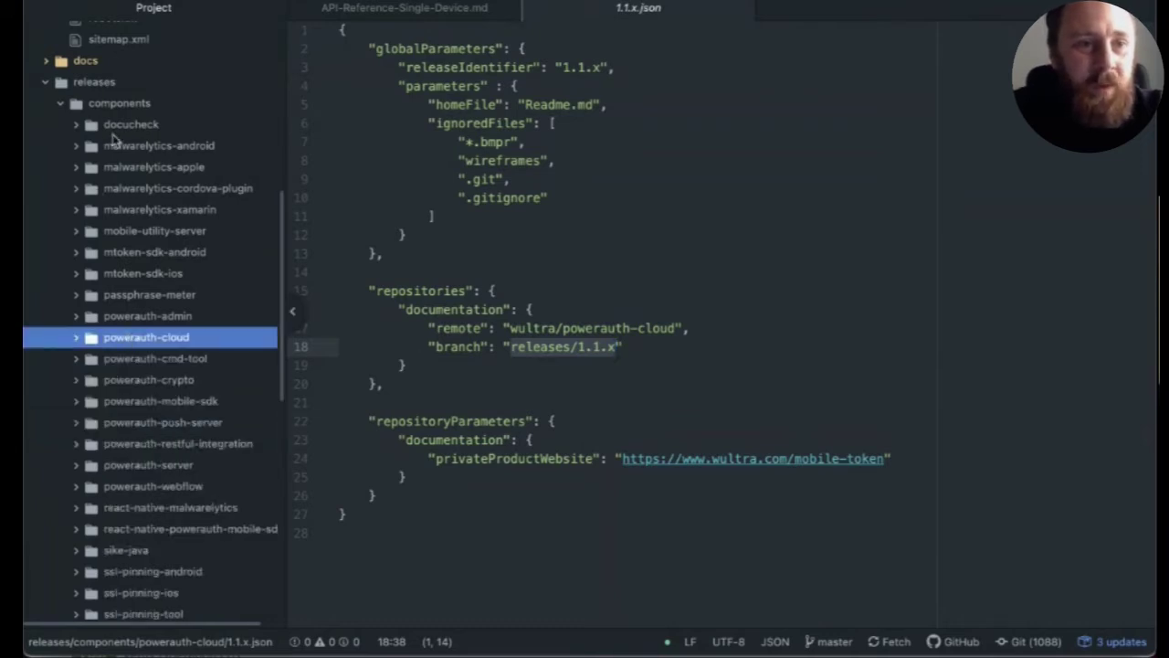
pyautogui.click(115, 106)
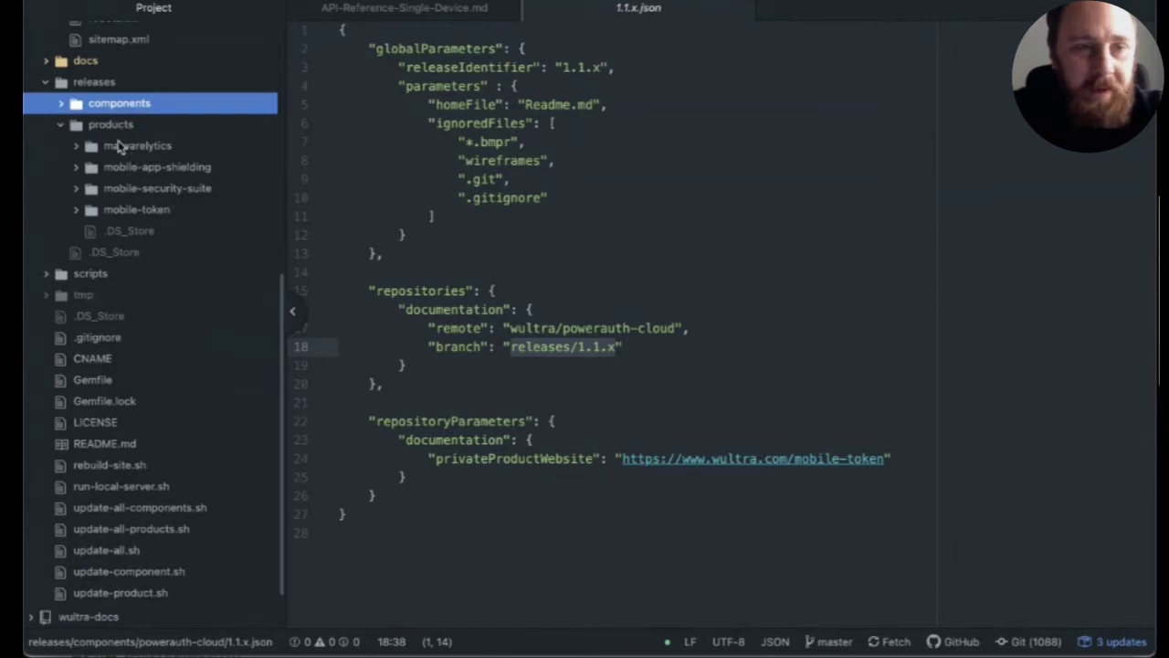
pyautogui.click(144, 190)
pyautogui.click(153, 444)
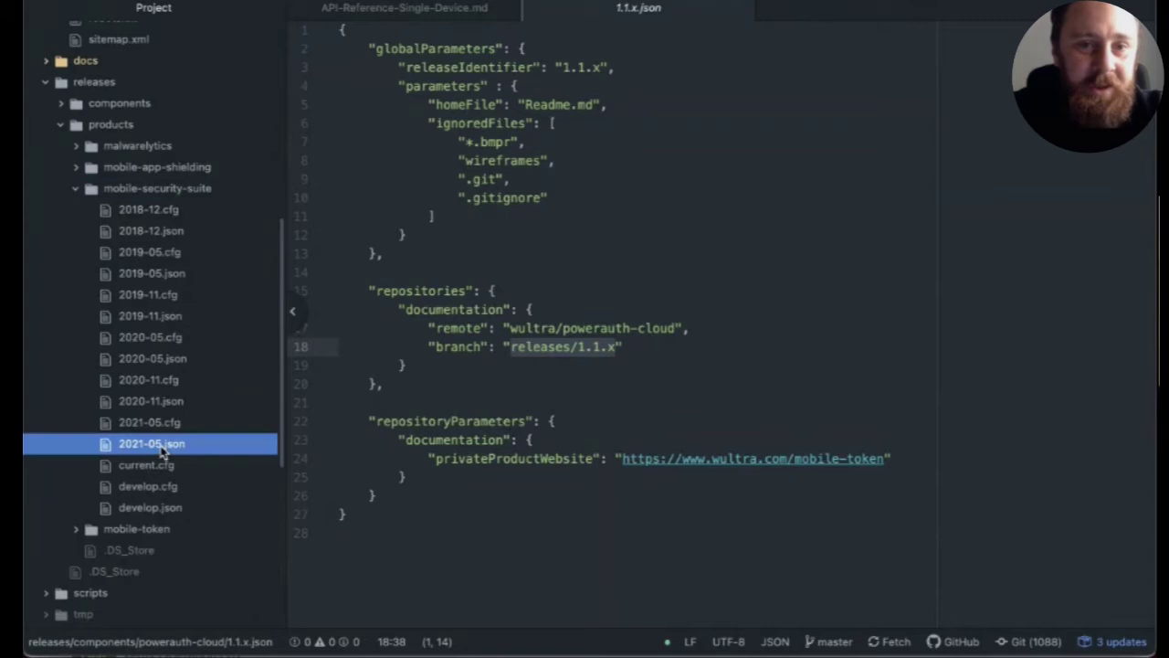
pyautogui.scroll(-2, 645, 410)
pyautogui.scroll(-3, 645, 410)
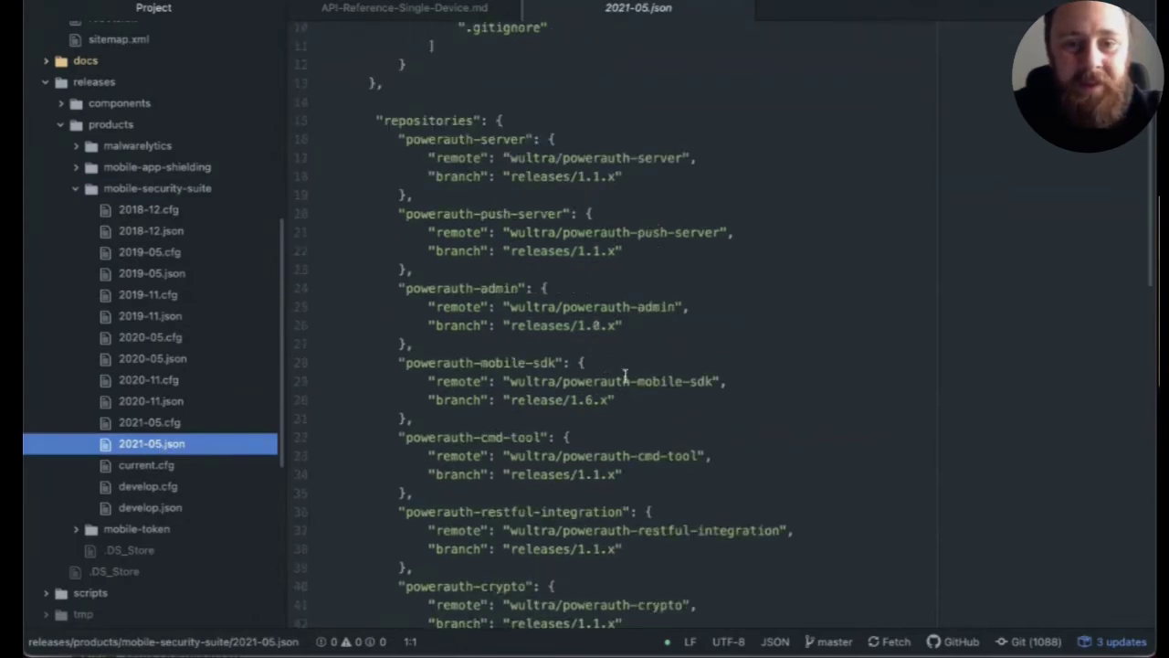
# Step: Collapse the mobile-security-suite, products and releases folders, returning the tree to the top
pyautogui.click(206, 194)
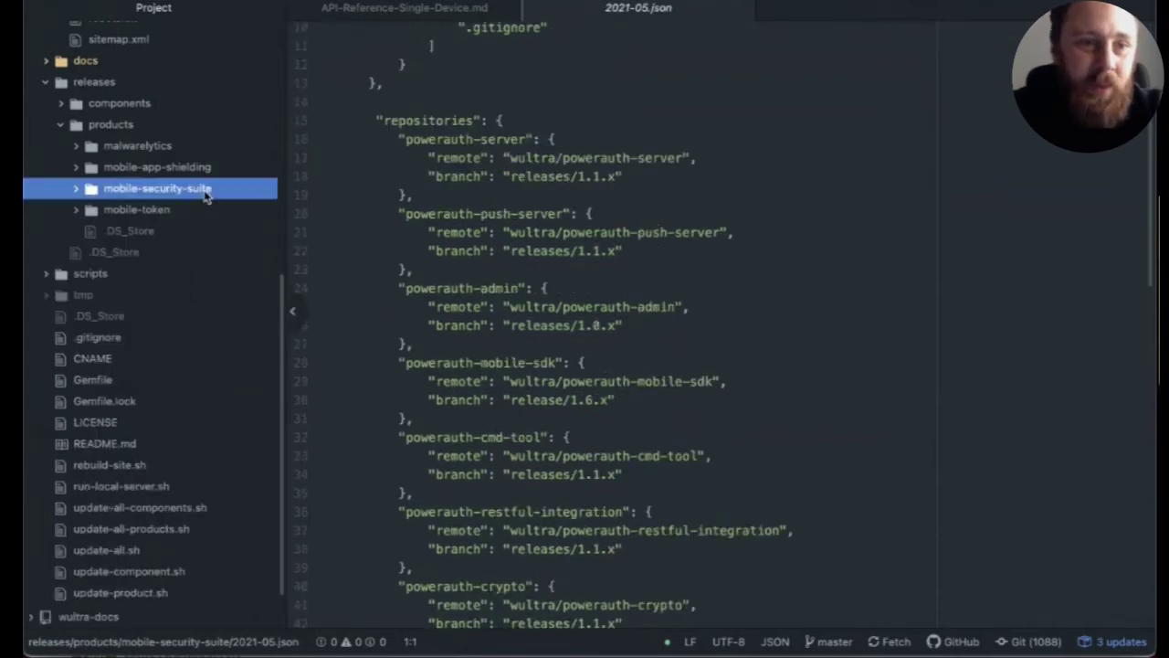
pyautogui.click(117, 128)
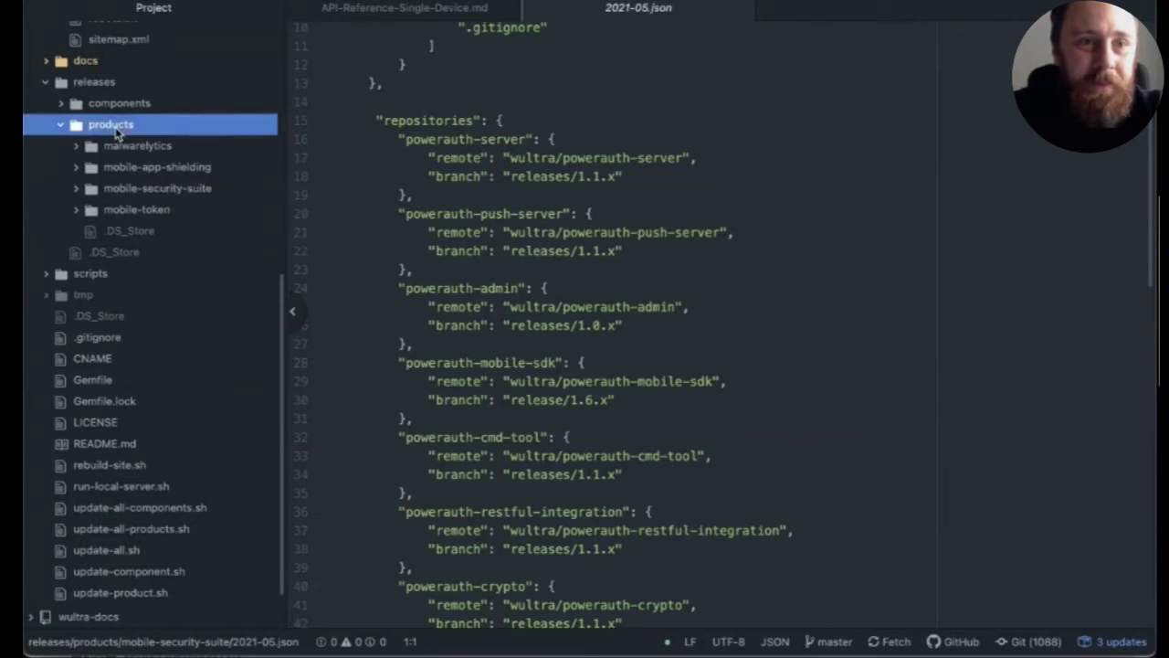
pyautogui.scroll(2, 130, 194)
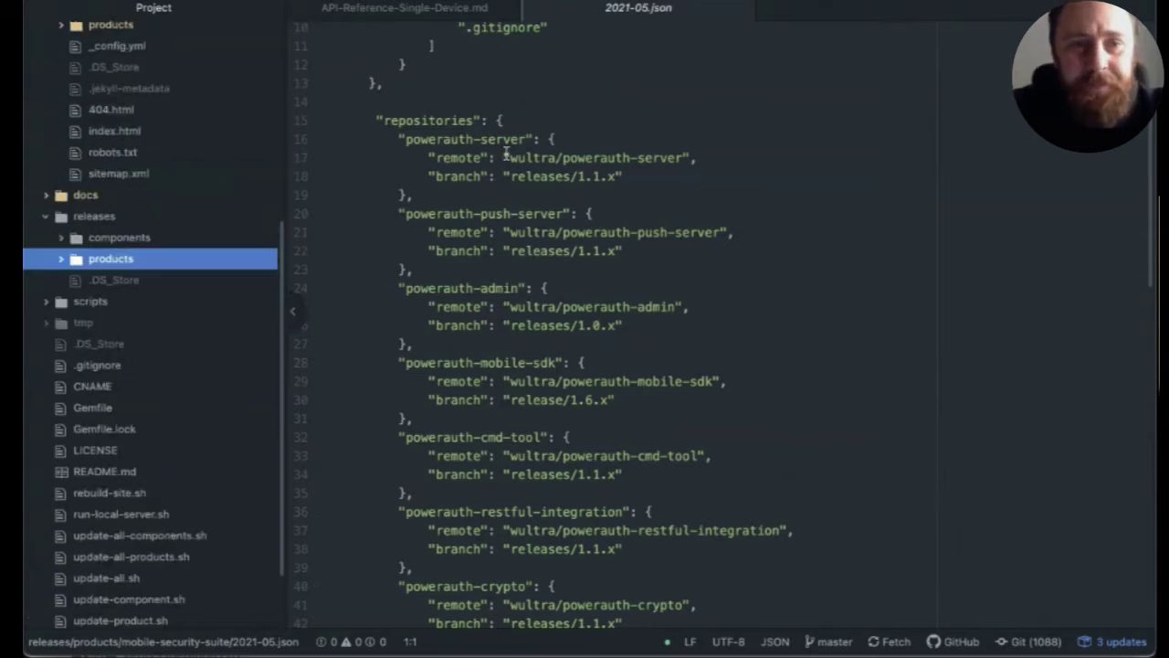
pyautogui.click(117, 217)
pyautogui.scroll(3, 439, 91)
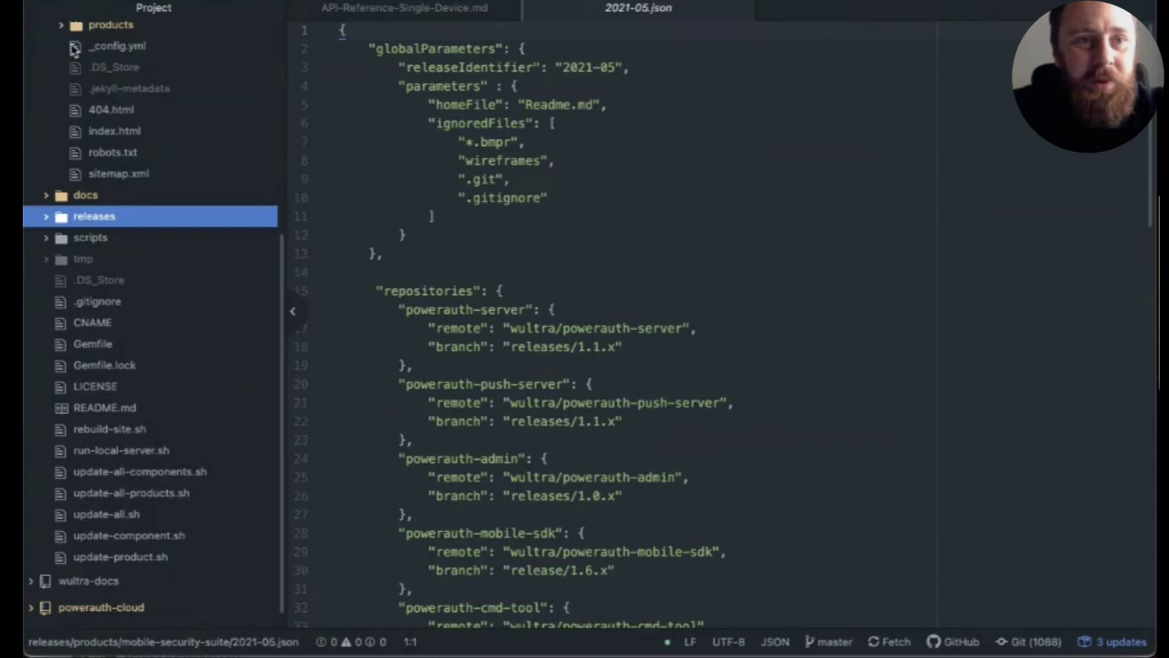
pyautogui.scroll(5, 75, 65)
# Step: Re-expand lime-company.github.io with the app folder collapsed and the docs folder expanded
pyautogui.click(88, 41)
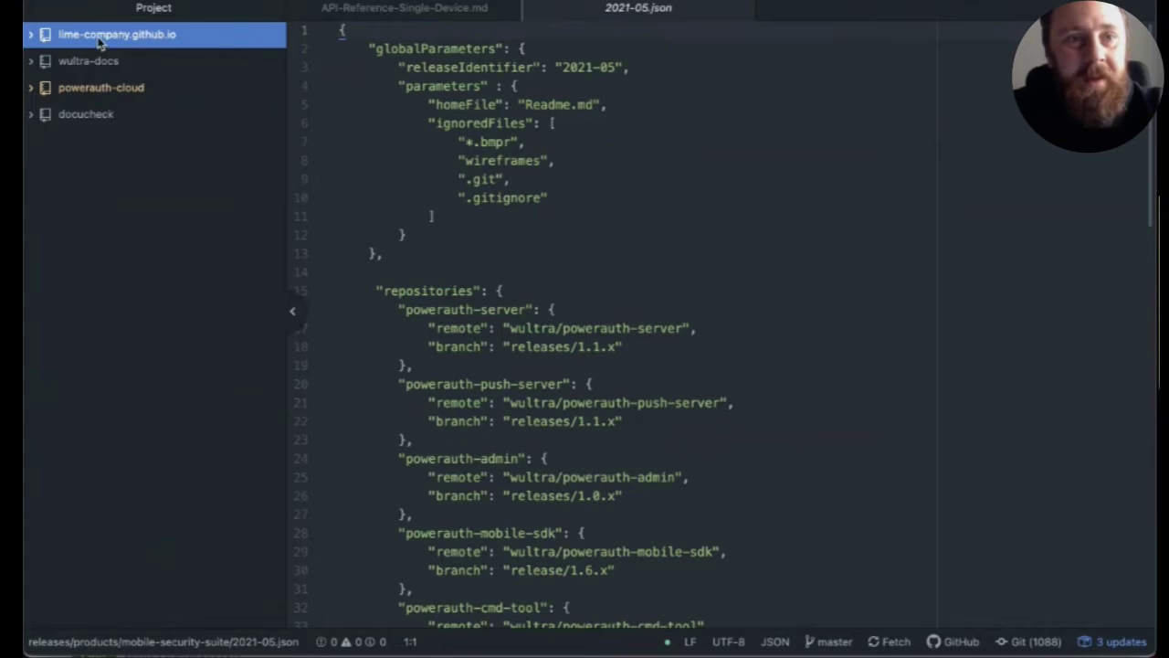
pyautogui.click(96, 38)
pyautogui.click(91, 82)
pyautogui.click(86, 101)
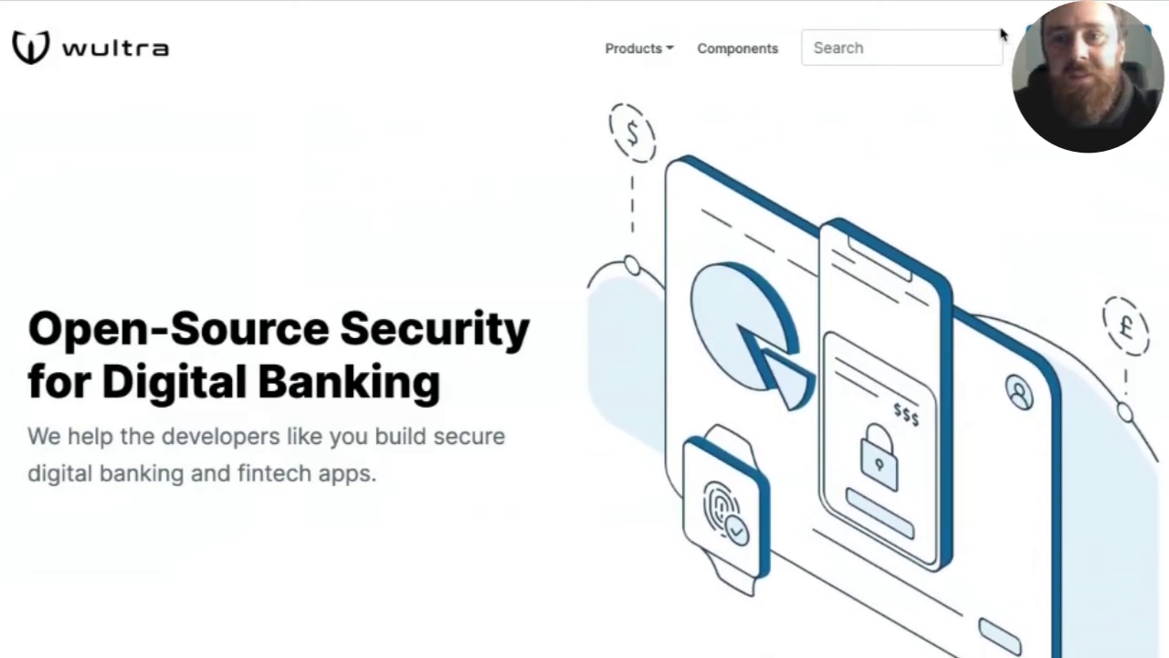
# Step: Search the portal for 'co' and open the PowerAuth Command-Line Tool Usage result
pyautogui.click(944, 40)
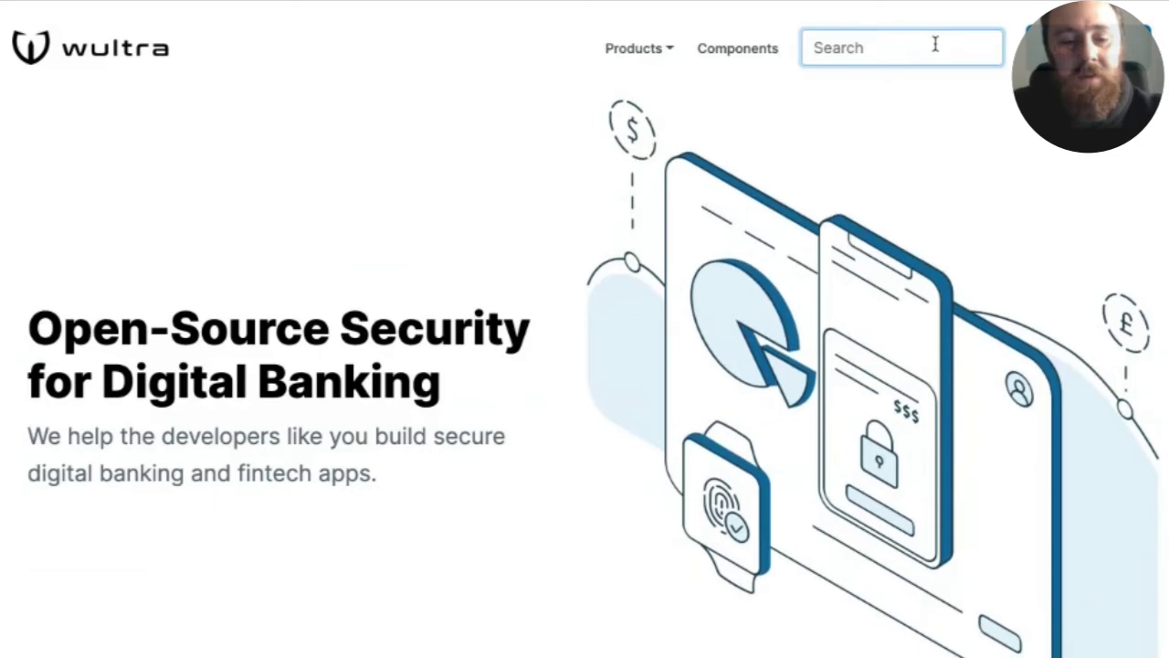
pyautogui.write('co')
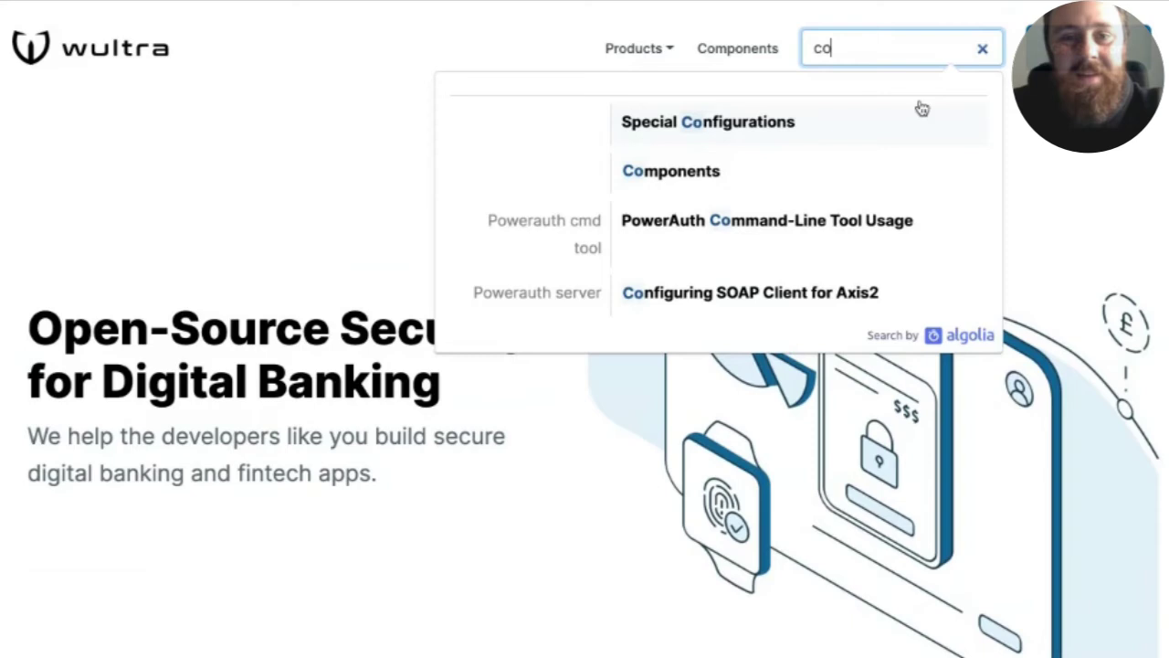
pyautogui.click(752, 225)
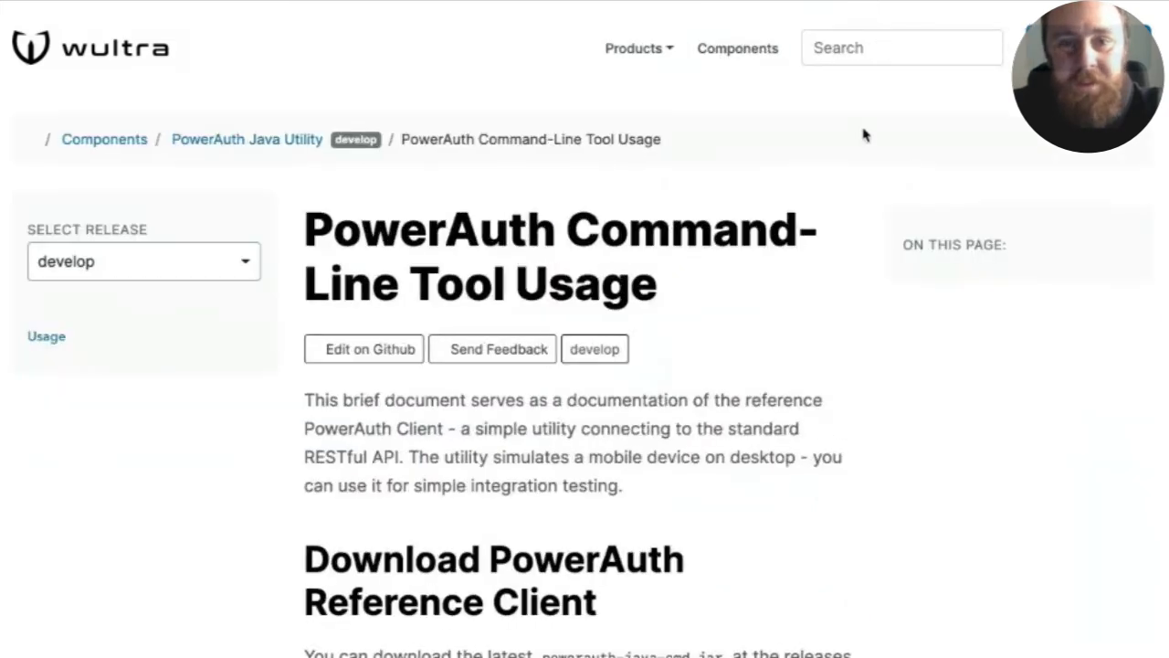
# Step: Return to the portal home page and scroll through its content
pyautogui.click(148, 66)
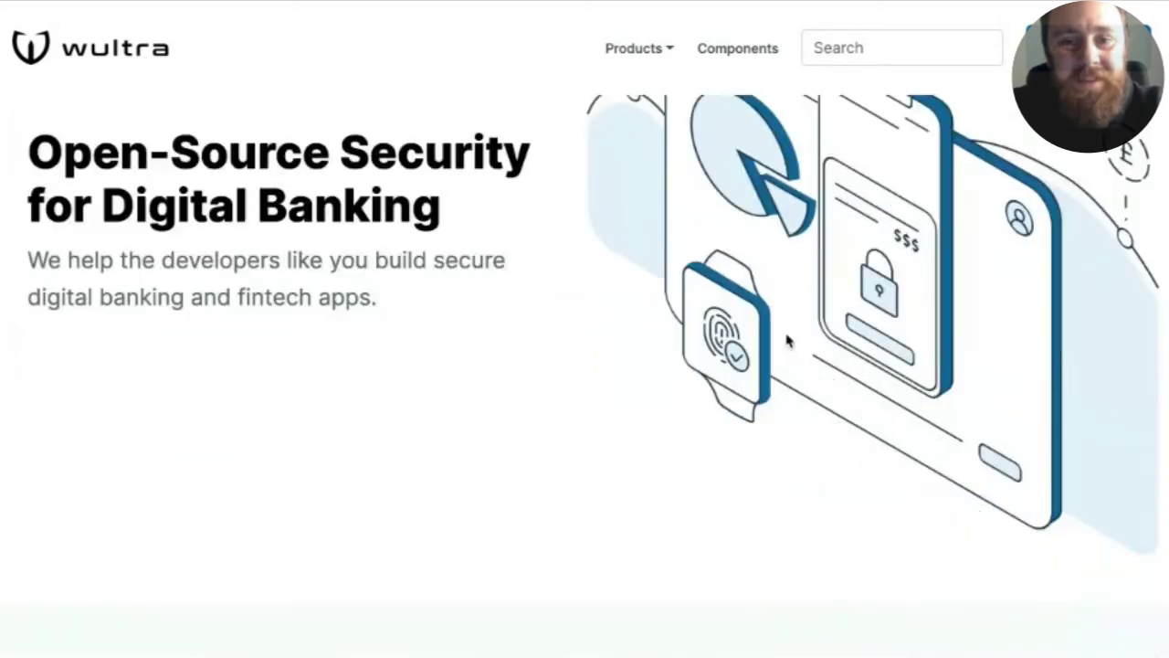
pyautogui.scroll(-10, 789, 341)
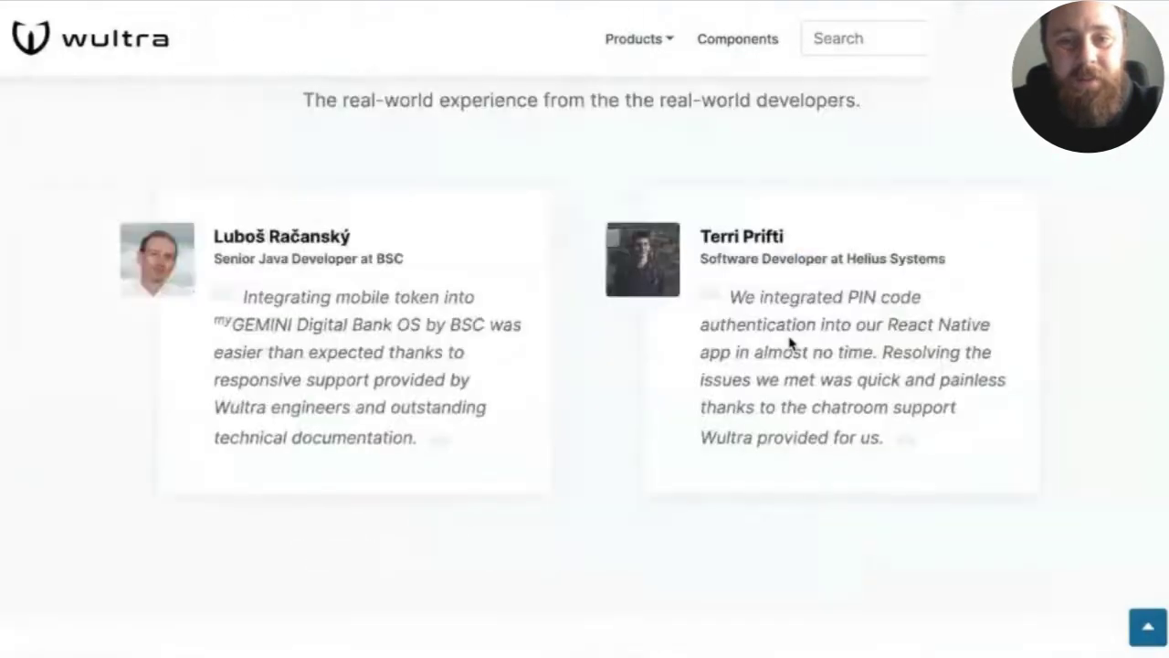
pyautogui.scroll(-6, 790, 344)
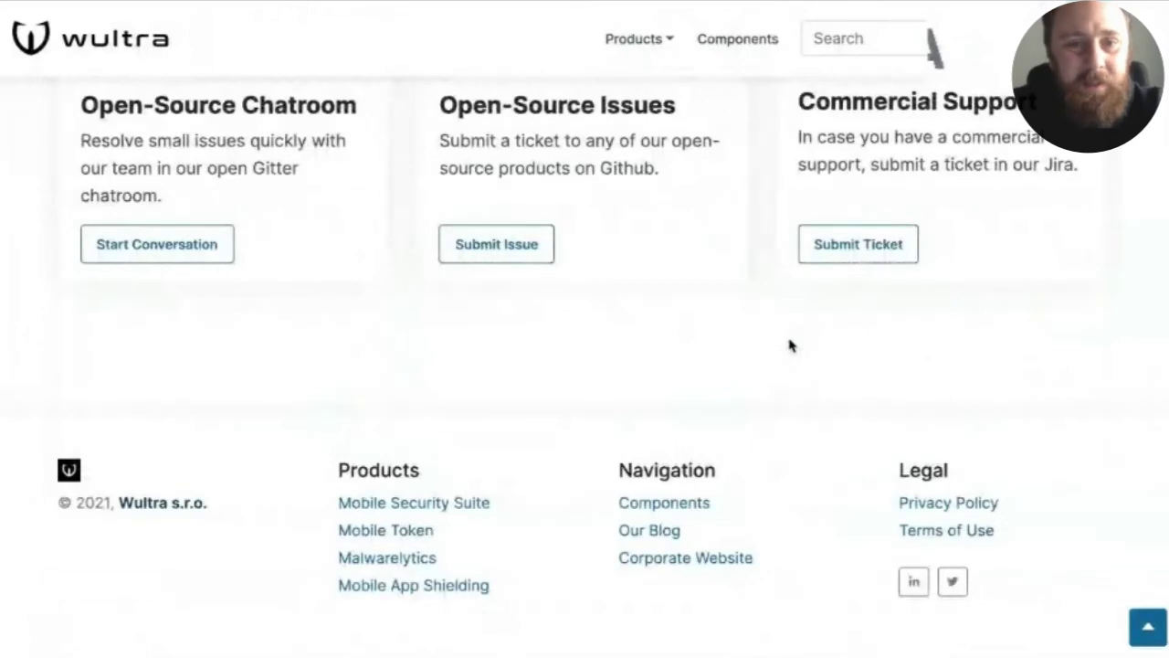
pyautogui.scroll(1, 751, 317)
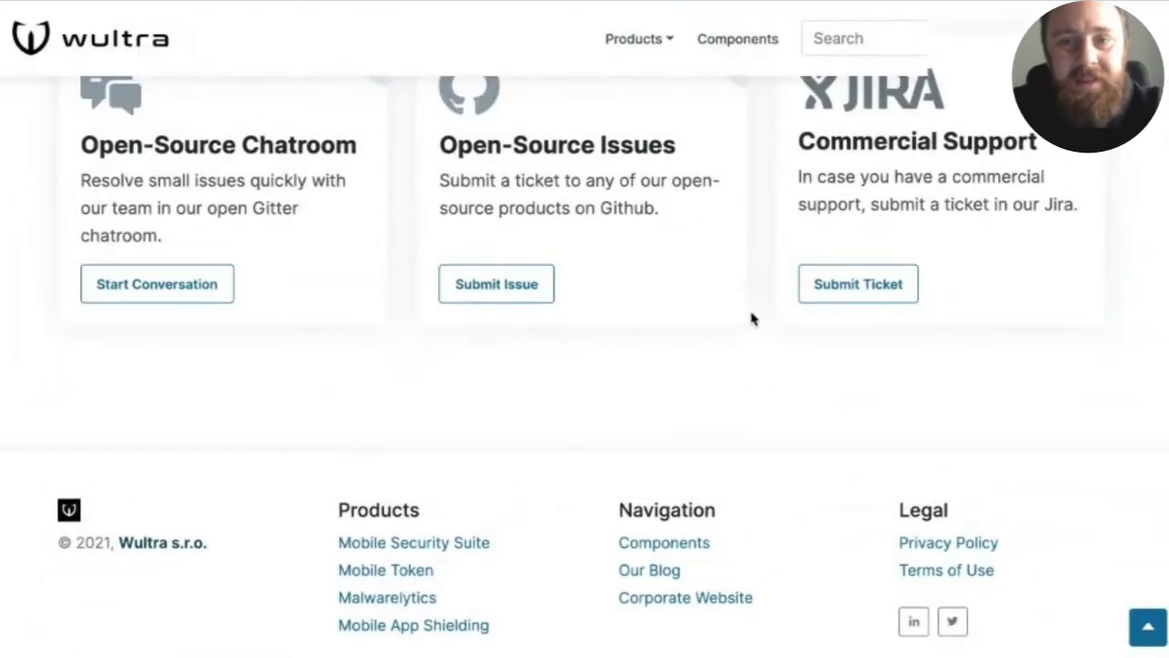
pyautogui.scroll(1, 701, 342)
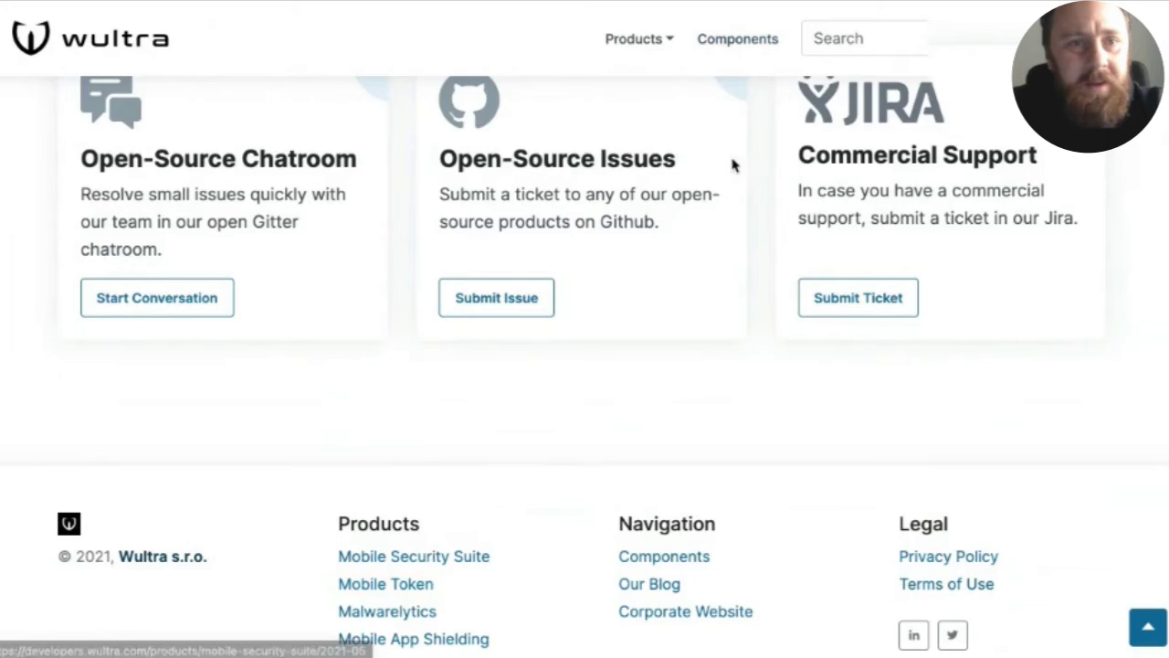
# Step: Open the Components overview and go to the Passphrase Meter documentation
pyautogui.click(738, 38)
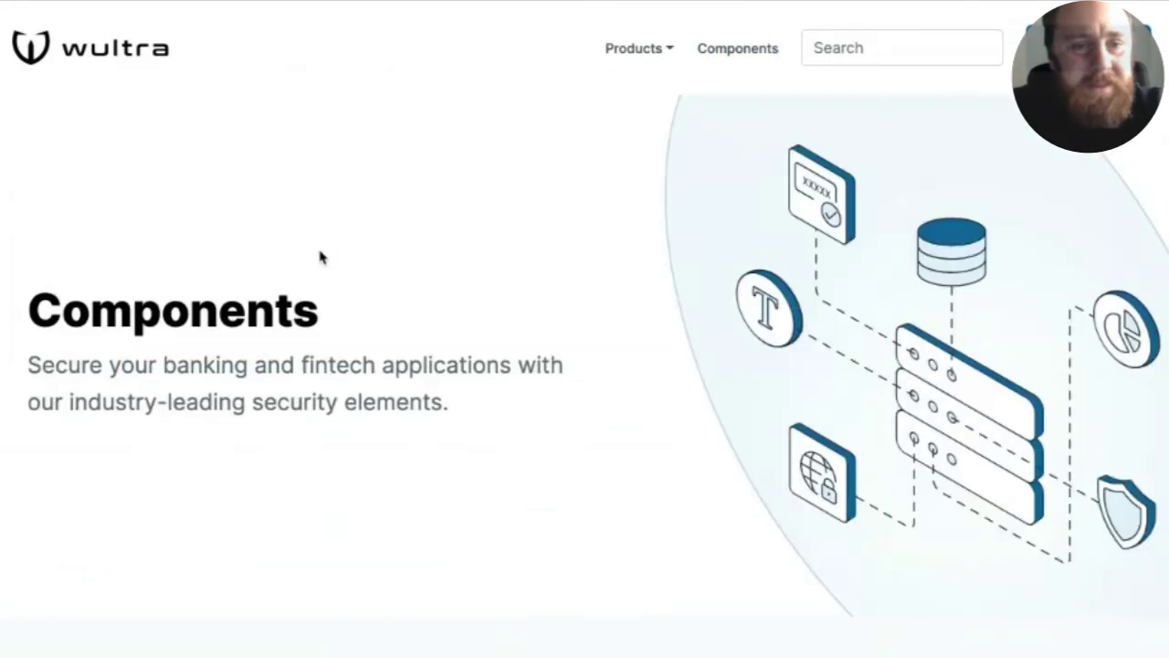
pyautogui.scroll(-7, 353, 535)
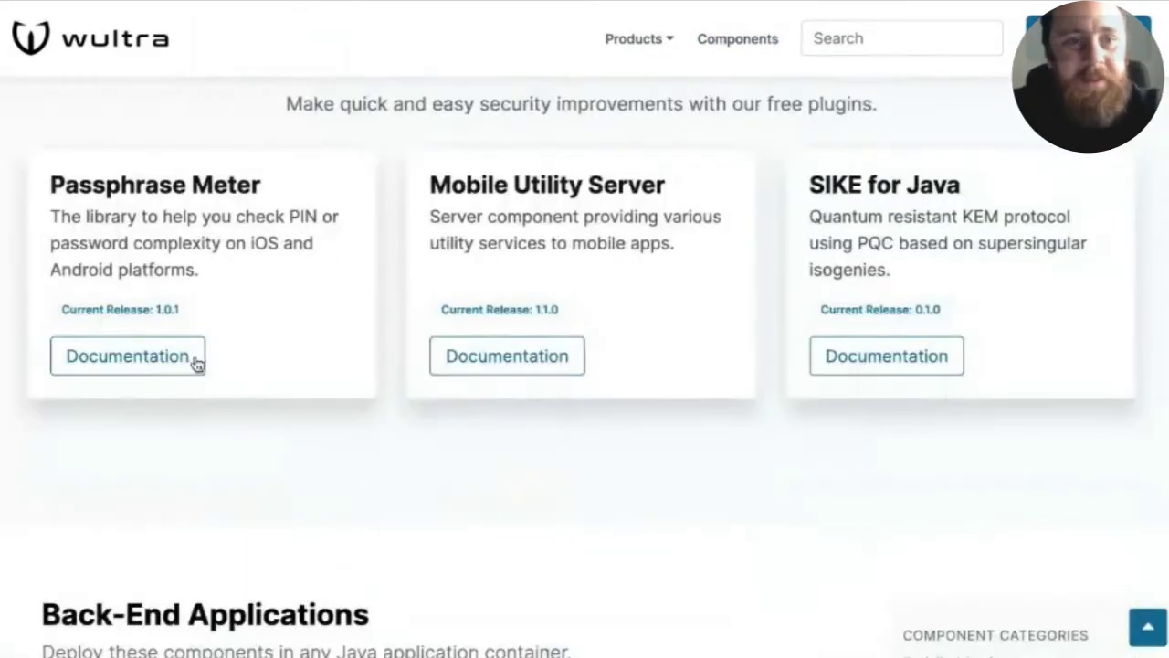
pyautogui.click(196, 363)
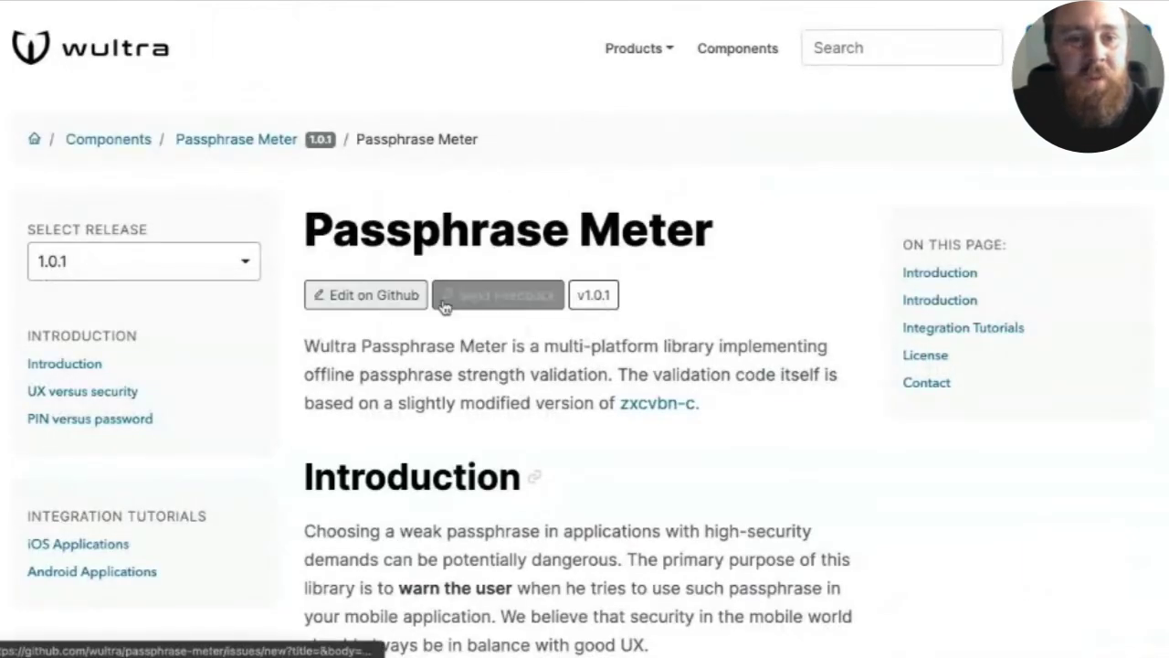
# Step: Check the page source on GitHub, then open a feedback issue and highlight its File and Timestamp lines
pyautogui.click(373, 301)
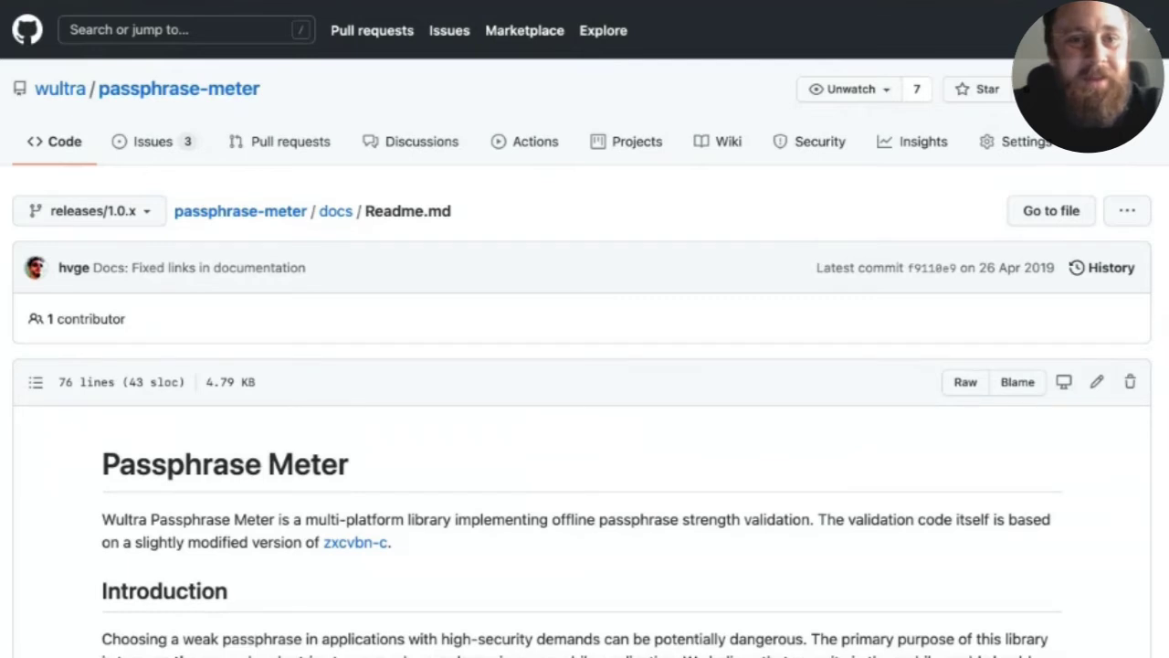
pyautogui.hotkey('alt', 'Left')
pyautogui.click(521, 294)
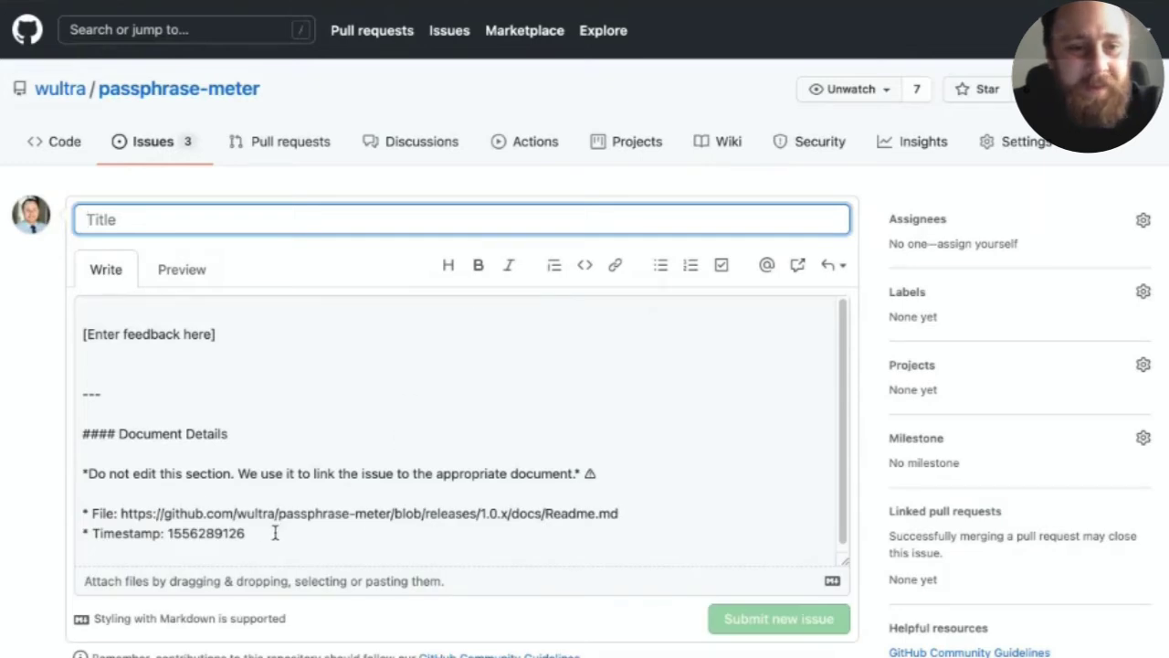
pyautogui.moveTo(275, 533); pyautogui.dragTo(75, 514)
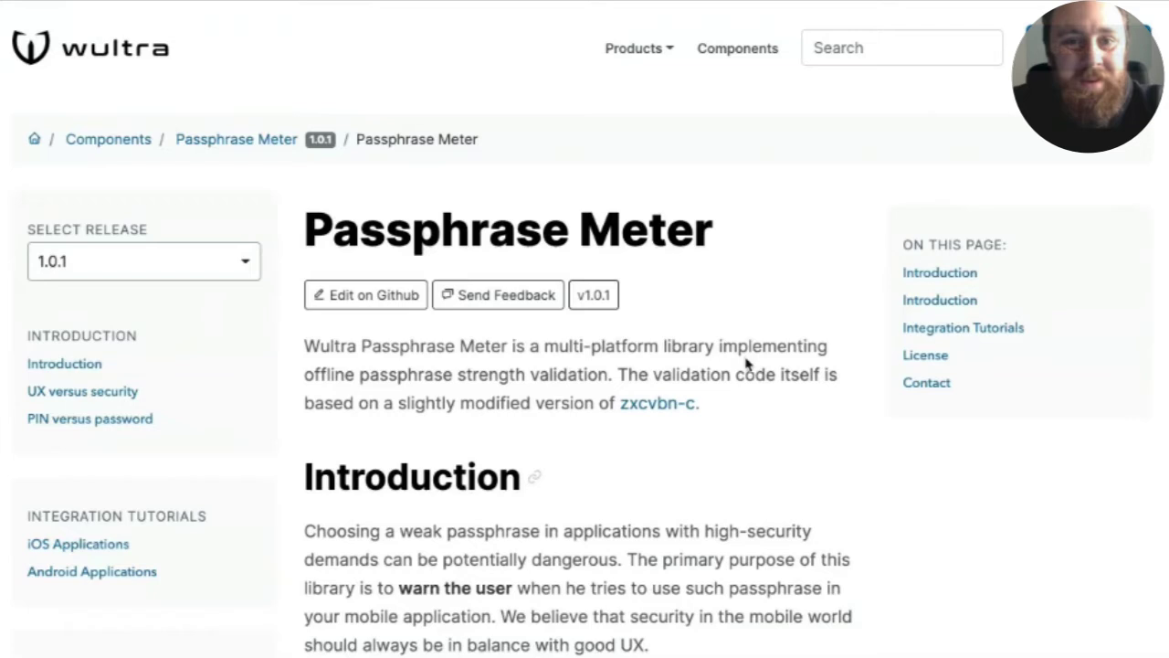
# Step: Scroll through the Passphrase Meter 1.0.1 docs, then return to the portal home page via the wultra logo
pyautogui.scroll(-2, 745, 364)
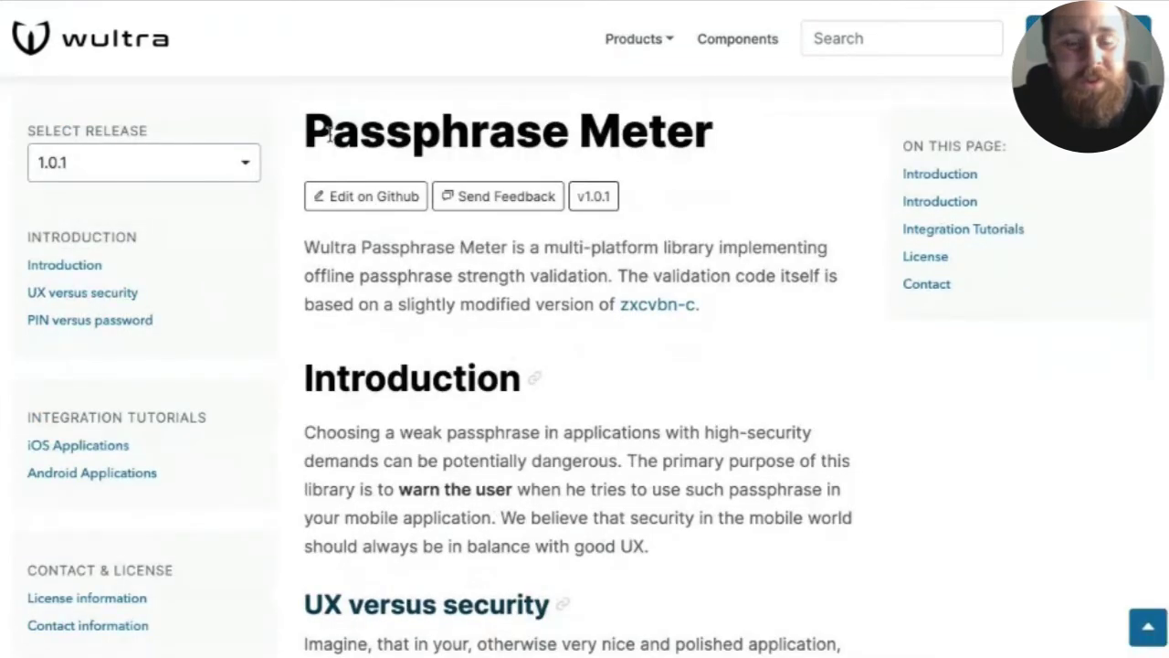
pyautogui.scroll(-3, 669, 362)
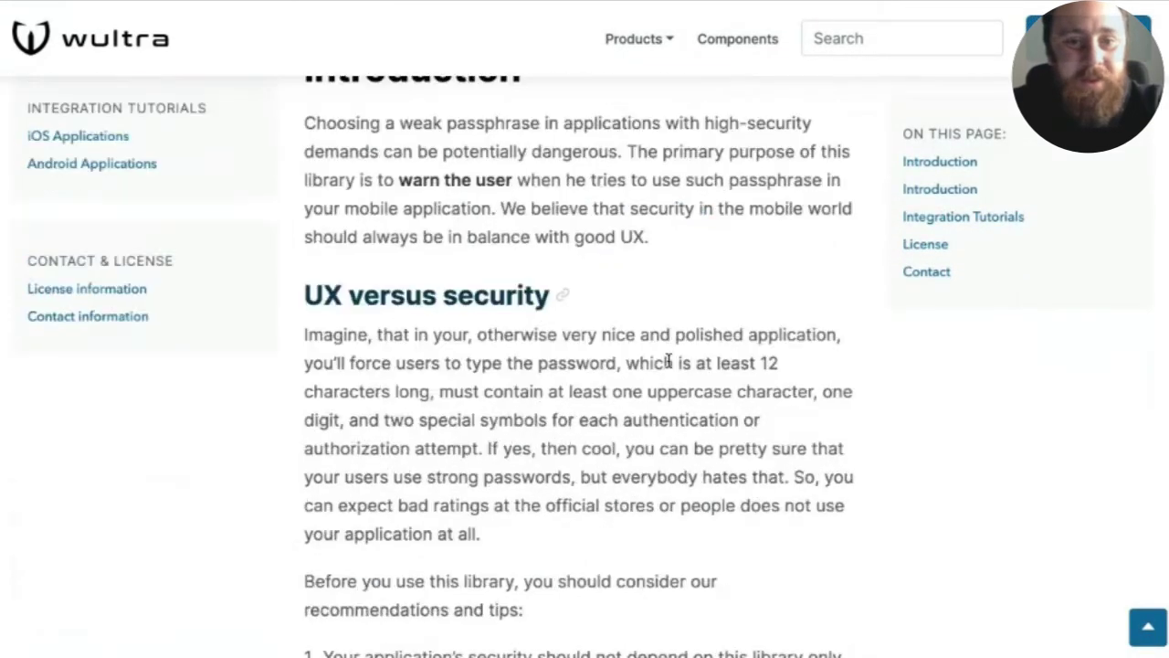
pyautogui.scroll(4, 669, 361)
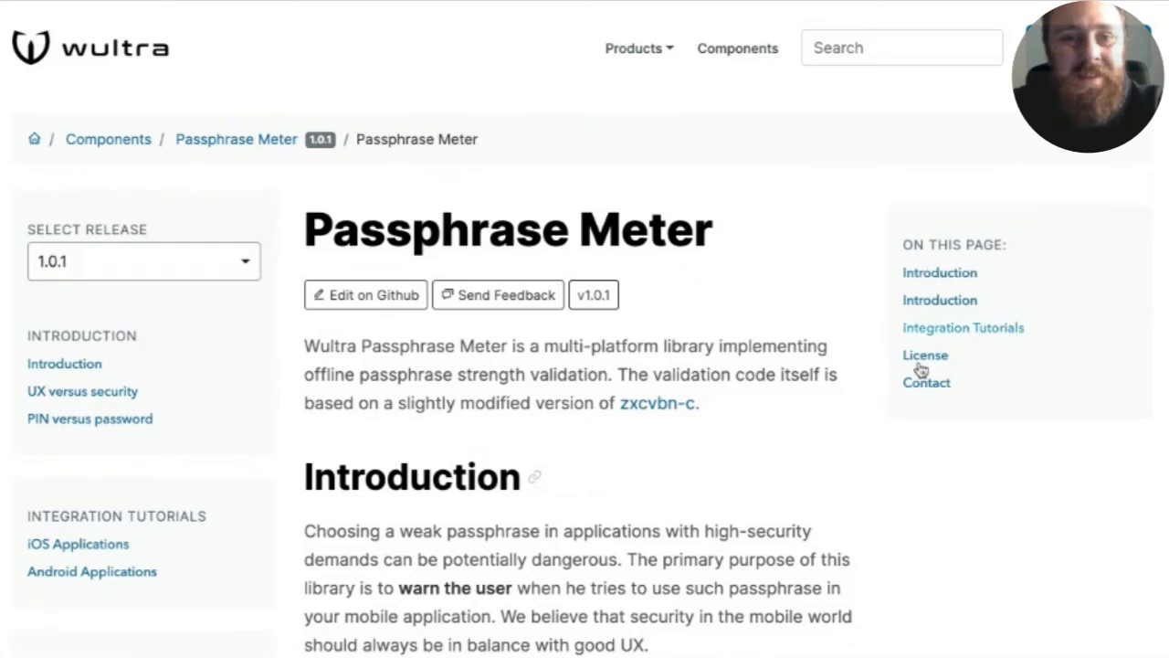
pyautogui.click(124, 36)
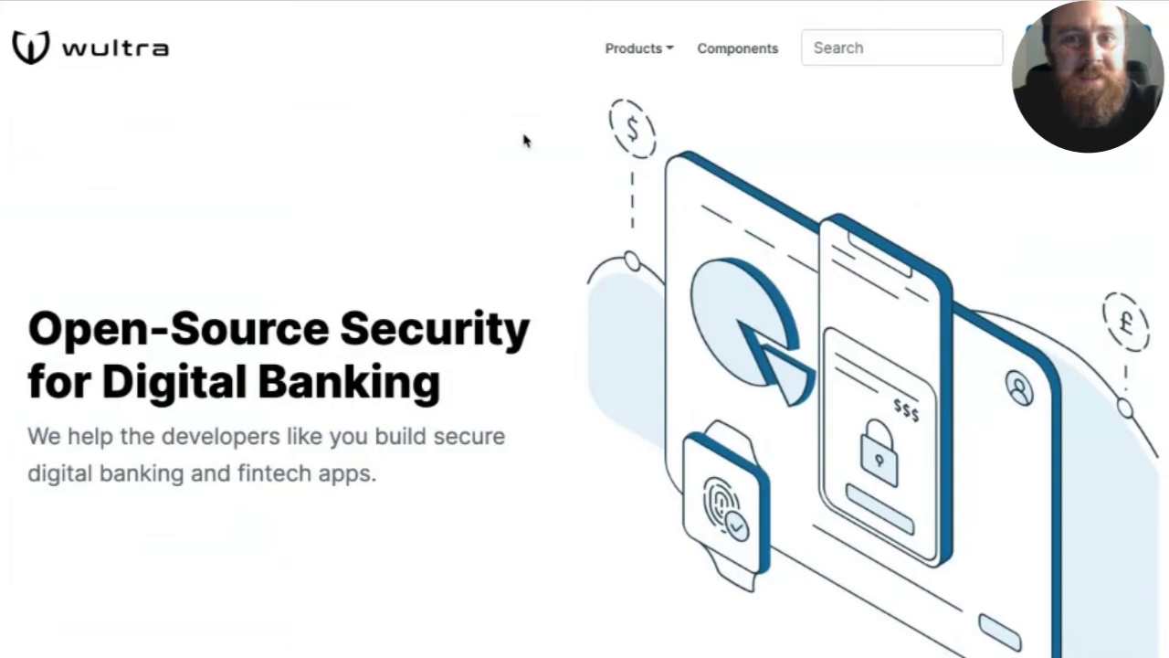